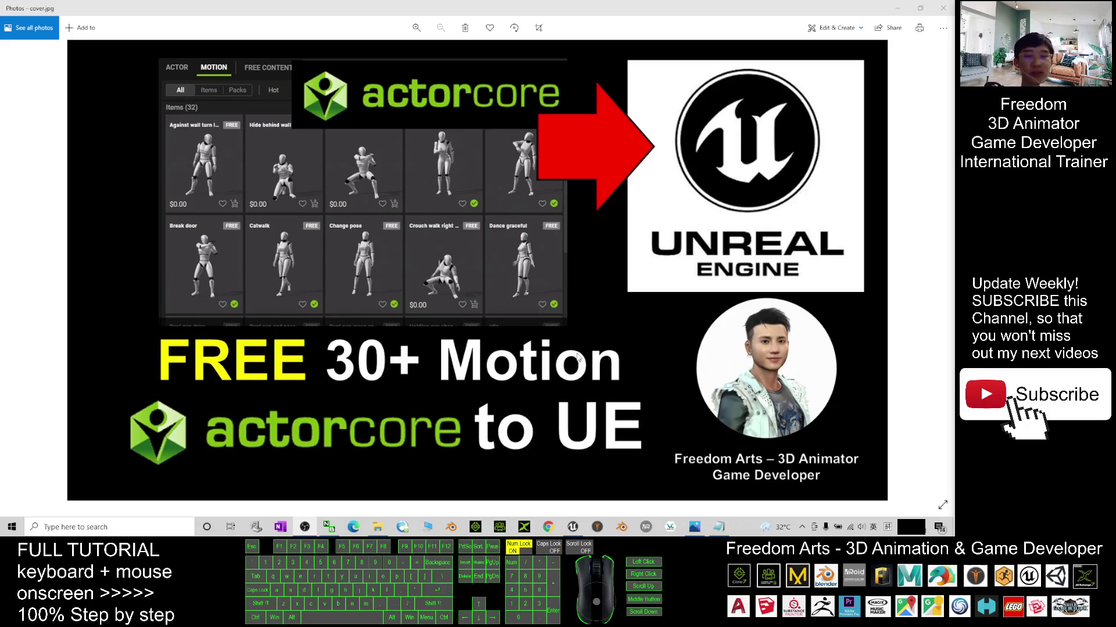
Select and copy the ActorCore access URL in Notes.txt
{"action": "left_click", "coordinate": [720, 528]}
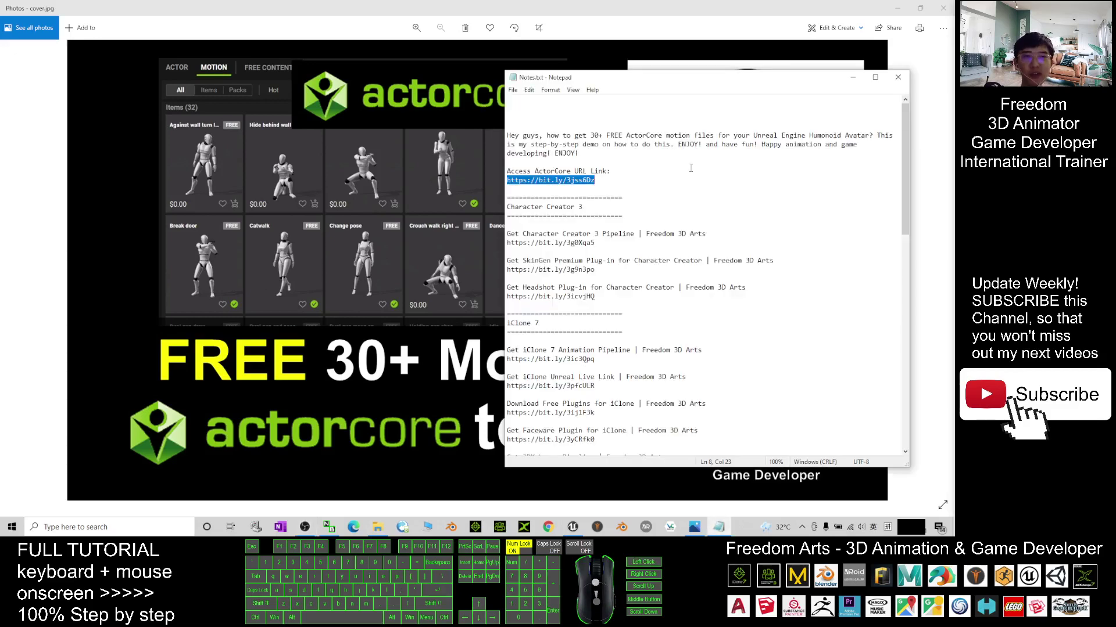
{"action": "left_click", "coordinate": [637, 163]}
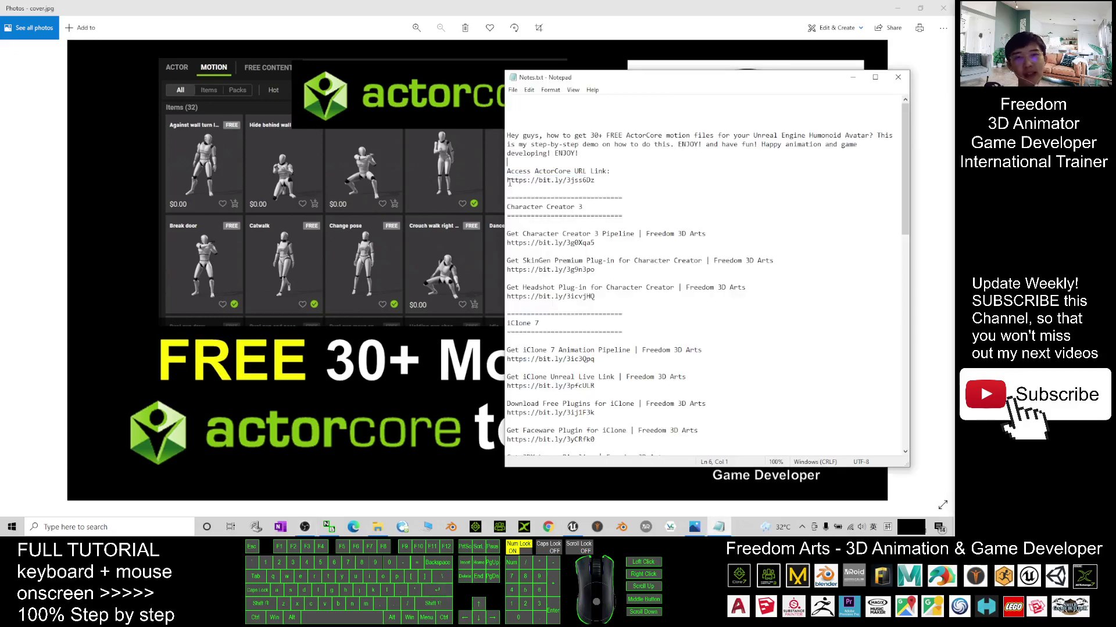
{"action": "left_click_drag", "start_coordinate": [508, 181], "coordinate": [592, 181]}
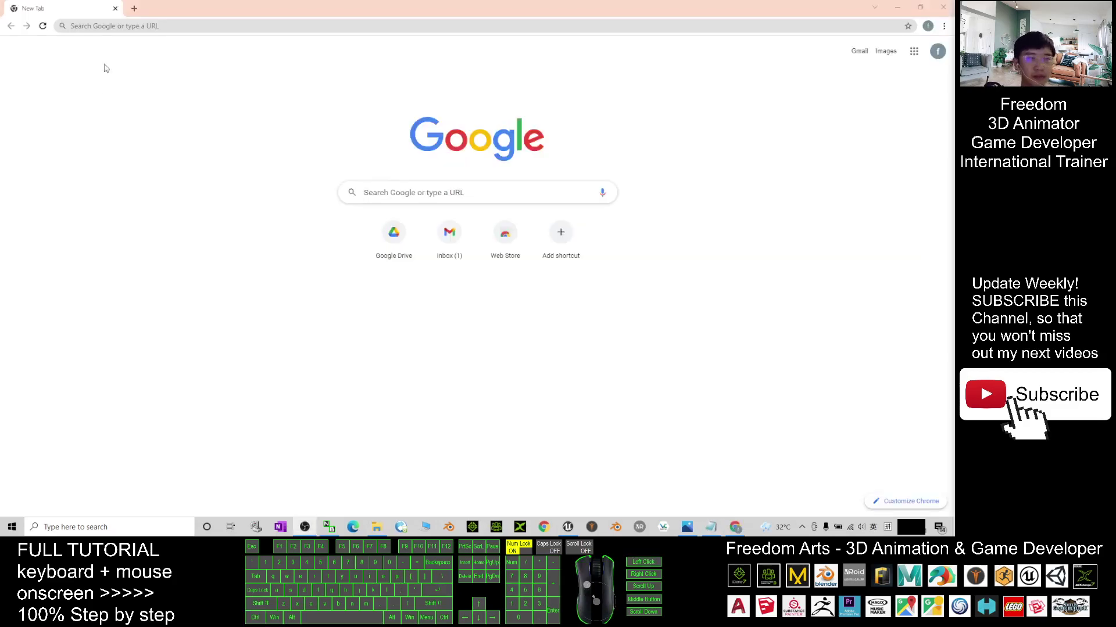
Load the copied ActorCore link in Chrome's address bar
{"action": "left_click", "coordinate": [184, 29]}
{"action": "type", "text": "https://bit.ly/3jss6Dz"}
{"action": "key", "text": "Return"}
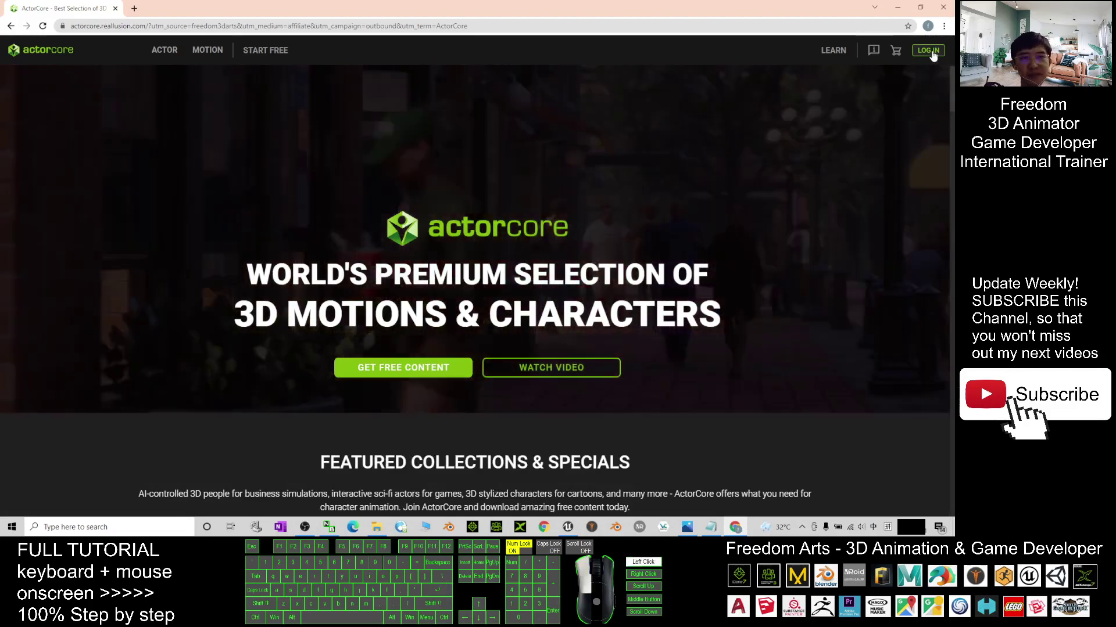
Log in to the Reallusion member account using the saved password
{"action": "left_click", "coordinate": [929, 50]}
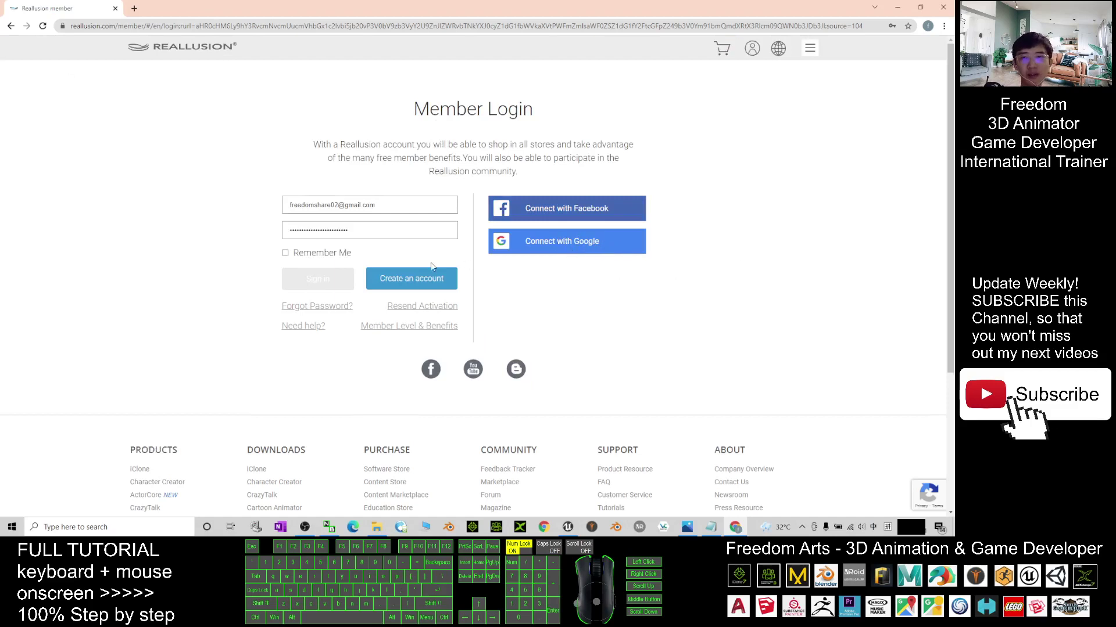
{"action": "left_click", "coordinate": [381, 230]}
{"action": "left_click", "coordinate": [341, 254]}
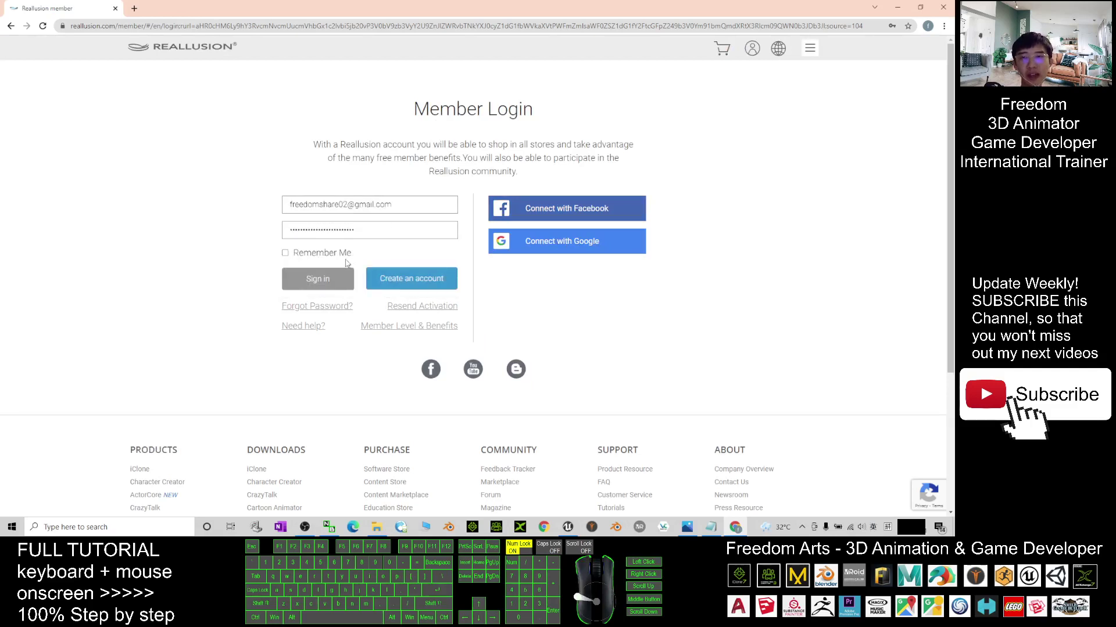
{"action": "left_click", "coordinate": [304, 280]}
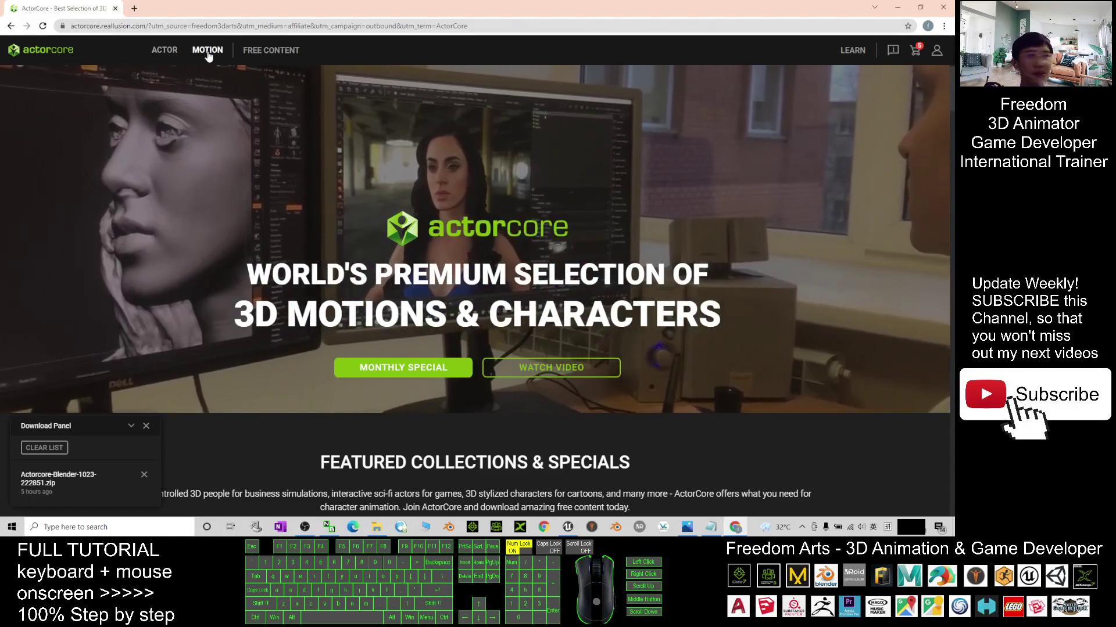
Filter the ActorCore Motion catalogue to show only Free motions
{"action": "left_click", "coordinate": [208, 53]}
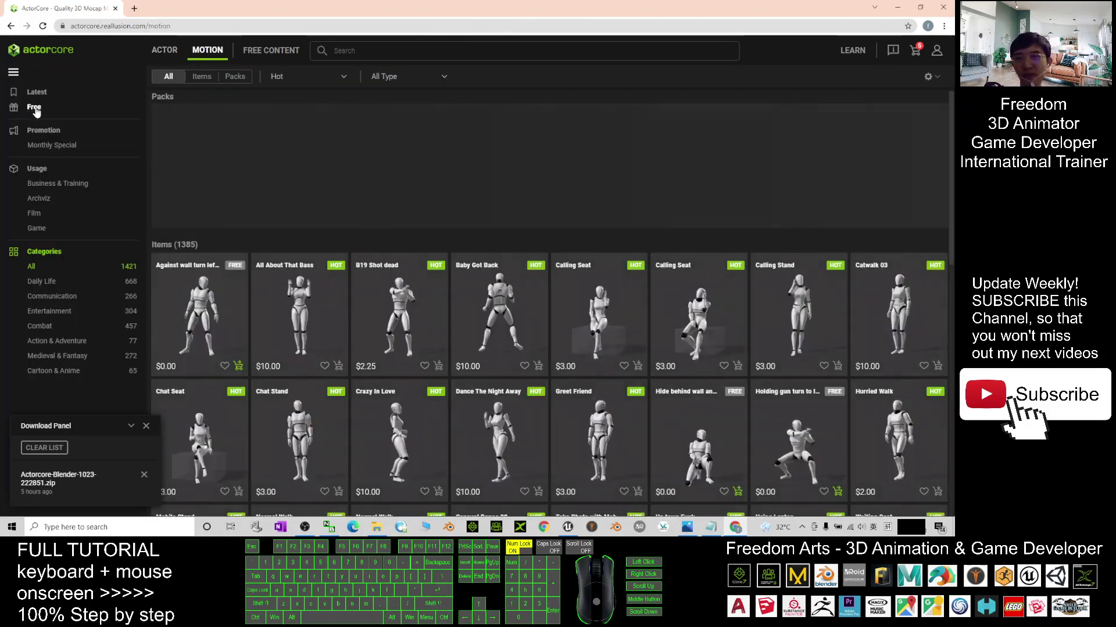
{"action": "left_click", "coordinate": [35, 110]}
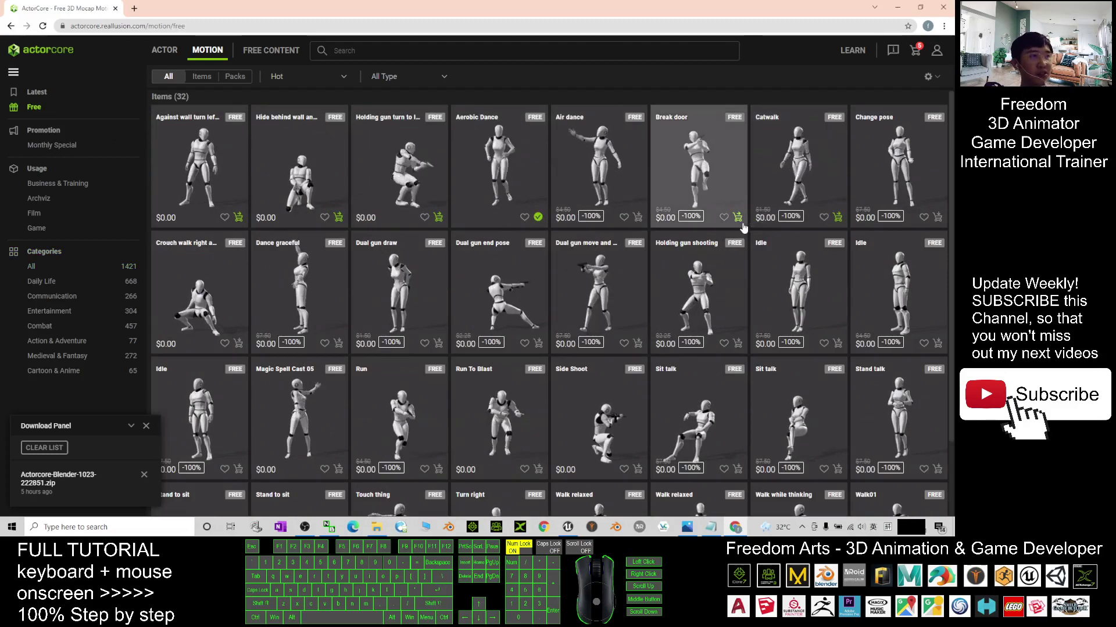
{"action": "scroll", "coordinate": [802, 430], "scroll_direction": "down", "scroll_amount": 2}
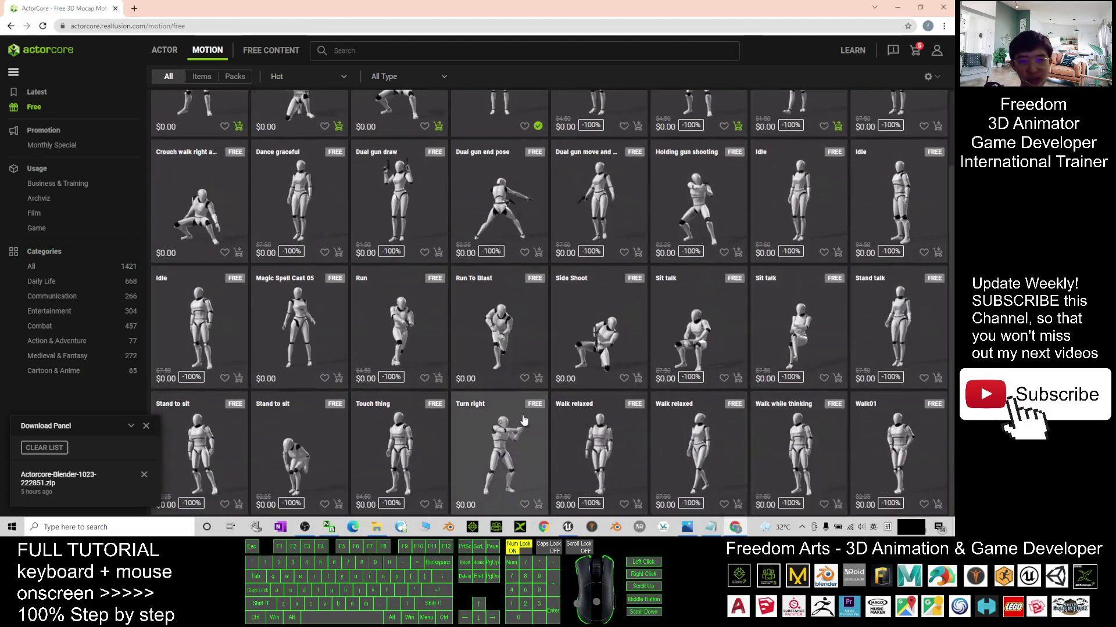
{"action": "scroll", "coordinate": [457, 281], "scroll_direction": "up", "scroll_amount": 2}
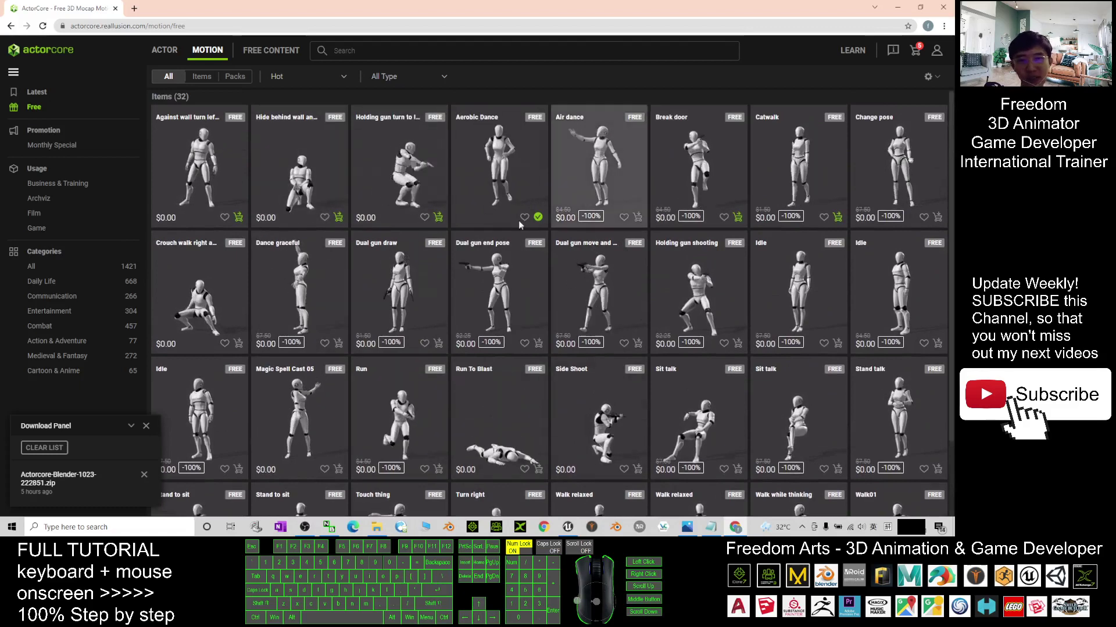
Add eight free motions to the cart, from Crouch walk right against wall through both Idle clips
{"action": "left_click", "coordinate": [239, 343]}
{"action": "left_click", "coordinate": [338, 343]}
{"action": "left_click", "coordinate": [438, 343]}
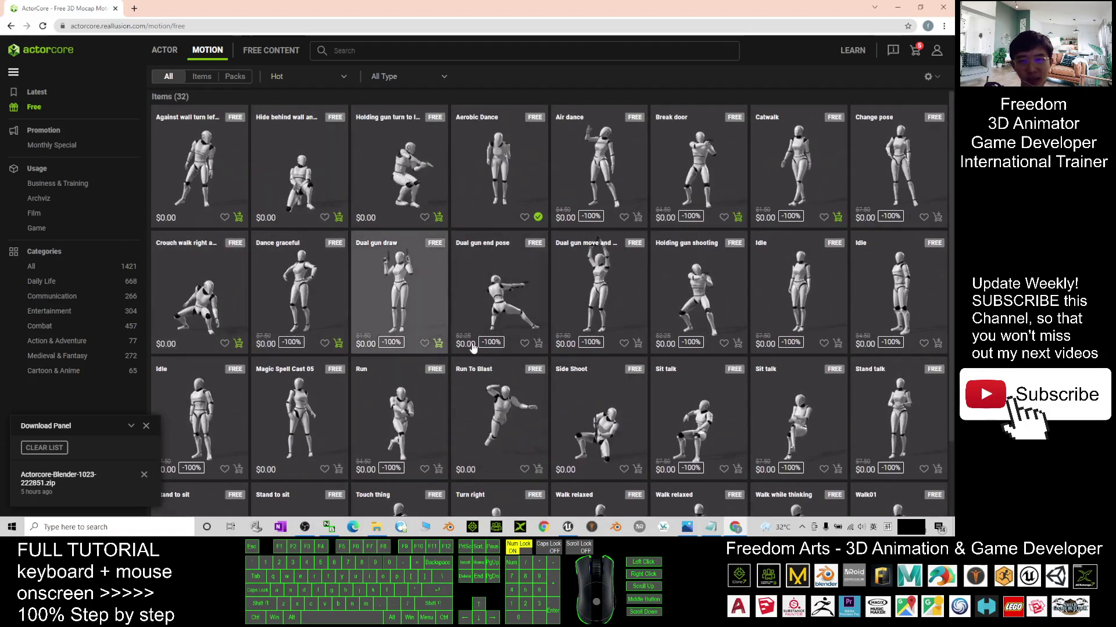
{"action": "left_click", "coordinate": [538, 343]}
{"action": "left_click", "coordinate": [637, 343]}
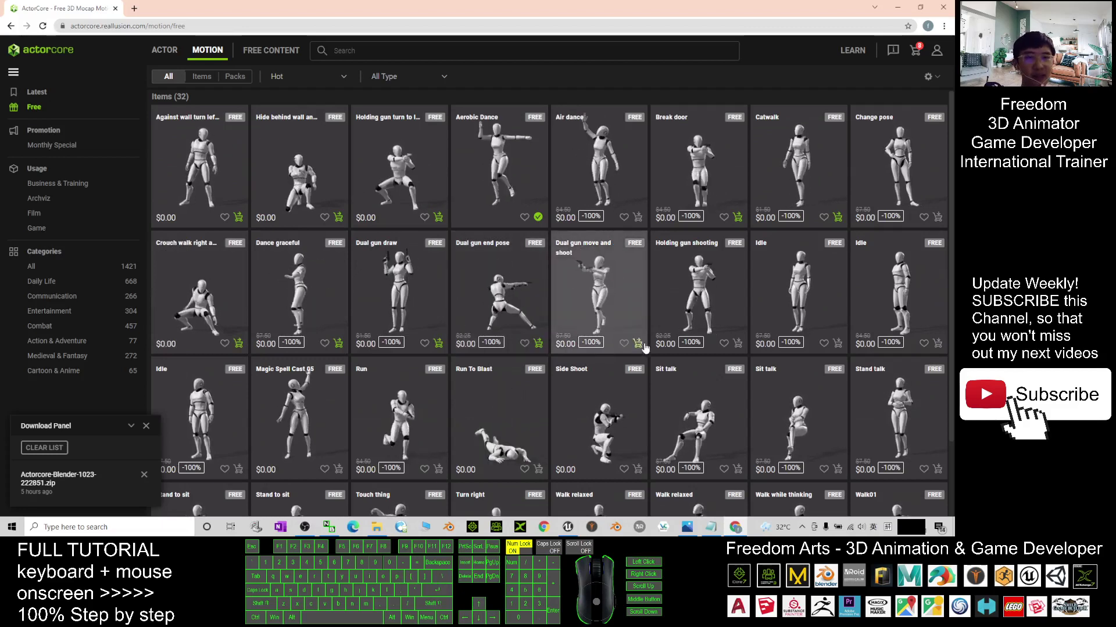
{"action": "left_click", "coordinate": [738, 343]}
{"action": "left_click", "coordinate": [837, 344]}
{"action": "left_click", "coordinate": [938, 344]}
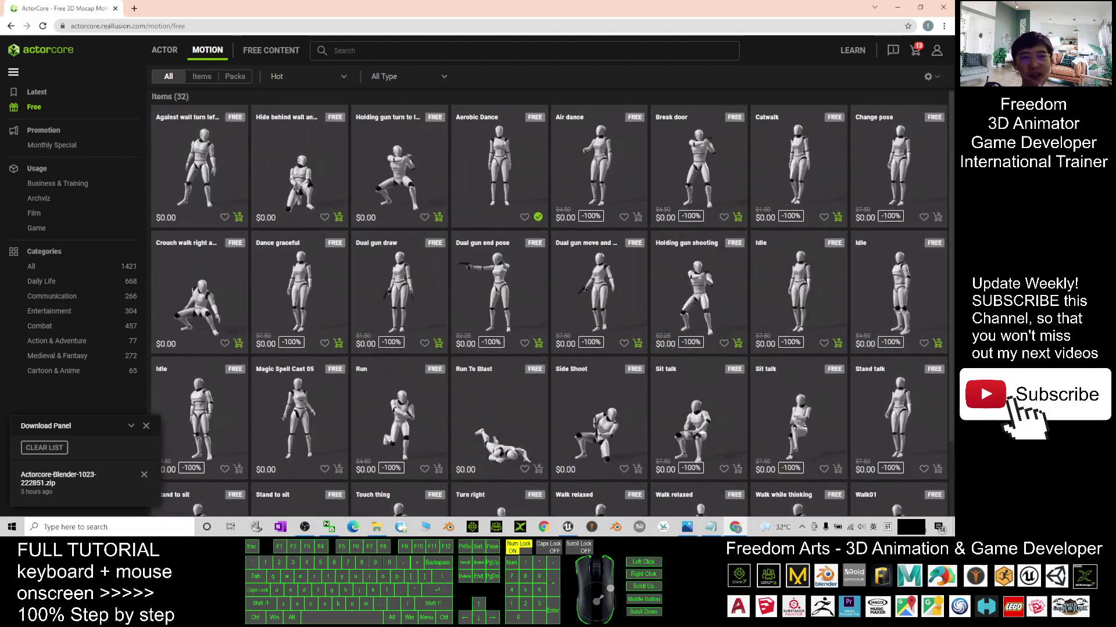
Review the 13 free motions in the cart at $0.00 total and close the Download Panel
{"action": "left_click", "coordinate": [915, 57]}
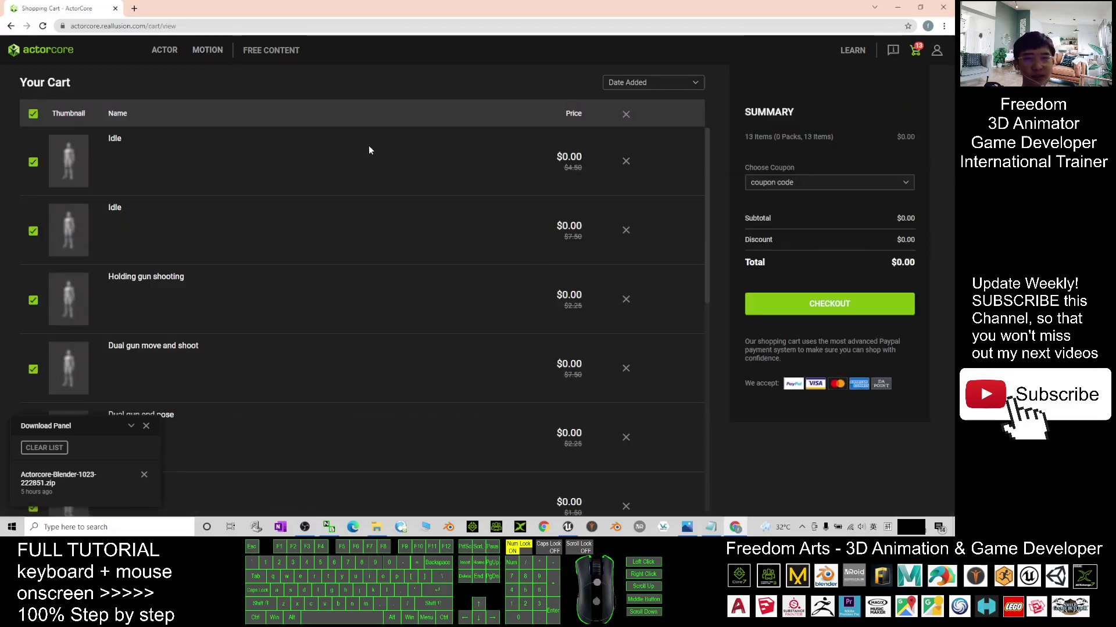
{"action": "scroll", "coordinate": [355, 205], "scroll_direction": "down", "scroll_amount": 5}
{"action": "scroll", "coordinate": [356, 205], "scroll_direction": "up", "scroll_amount": 5}
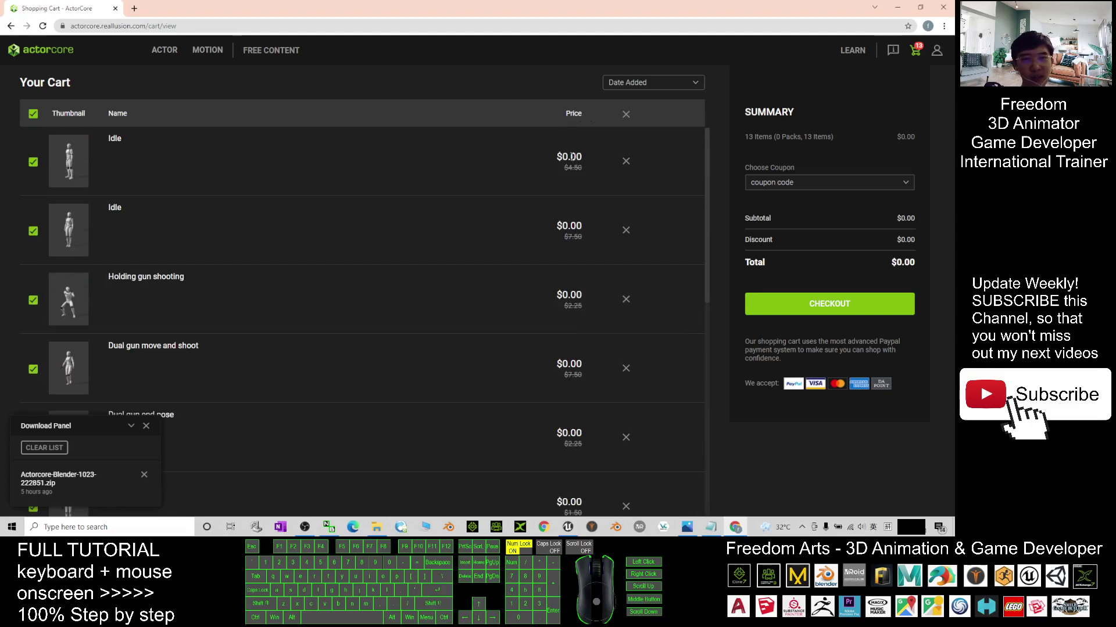
{"action": "scroll", "coordinate": [249, 226], "scroll_direction": "down", "scroll_amount": 7}
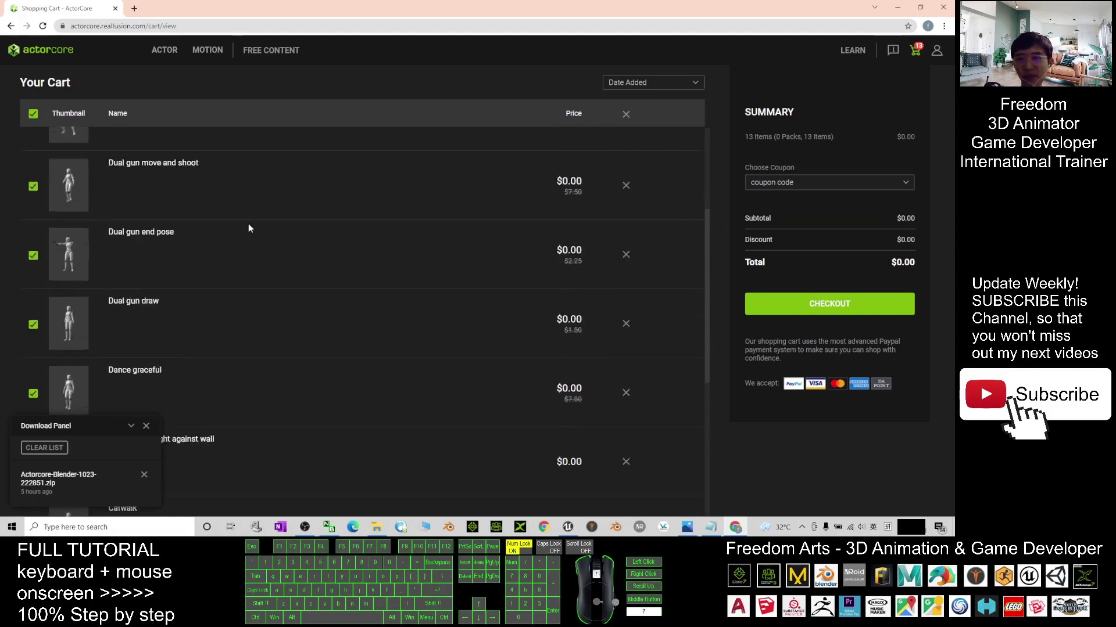
{"action": "left_click", "coordinate": [146, 427]}
{"action": "scroll", "coordinate": [400, 198], "scroll_direction": "up", "scroll_amount": 7}
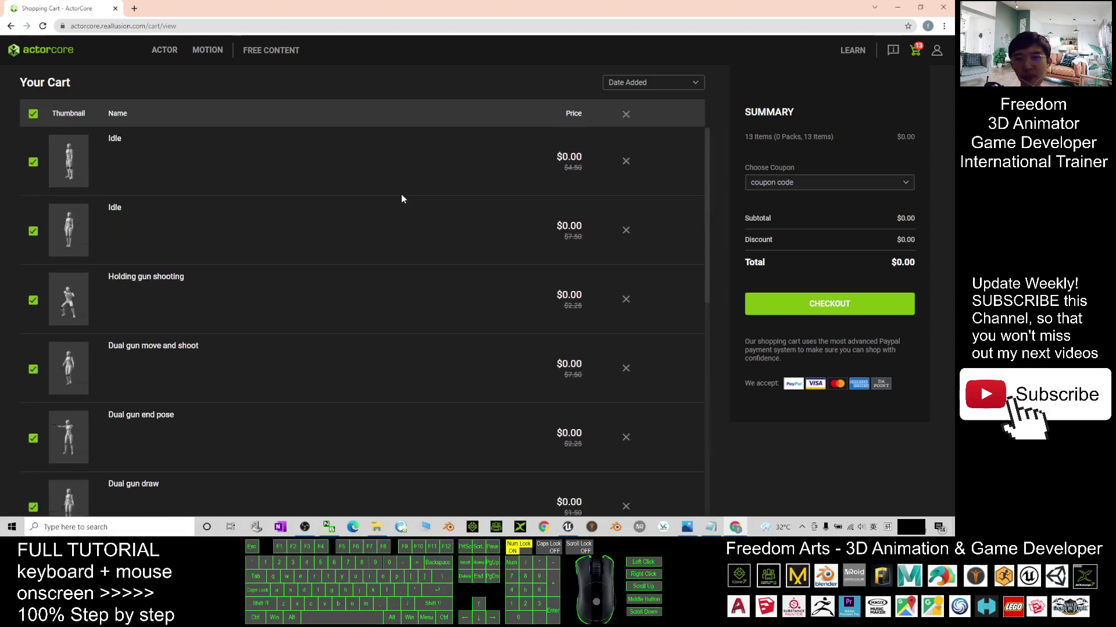
{"action": "scroll", "coordinate": [426, 211], "scroll_direction": "down", "scroll_amount": 8}
{"action": "scroll", "coordinate": [348, 360], "scroll_direction": "up", "scroll_amount": 8}
{"action": "scroll", "coordinate": [163, 210], "scroll_direction": "up", "scroll_amount": 1}
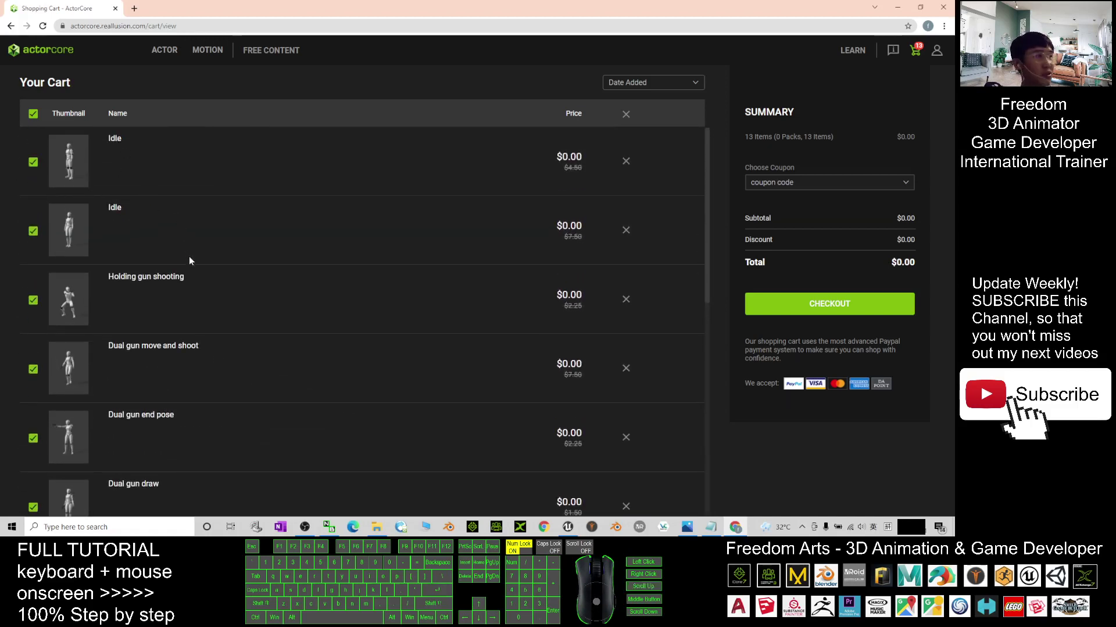
{"action": "scroll", "coordinate": [189, 259], "scroll_direction": "down", "scroll_amount": 6}
{"action": "scroll", "coordinate": [190, 261], "scroll_direction": "up", "scroll_amount": 6}
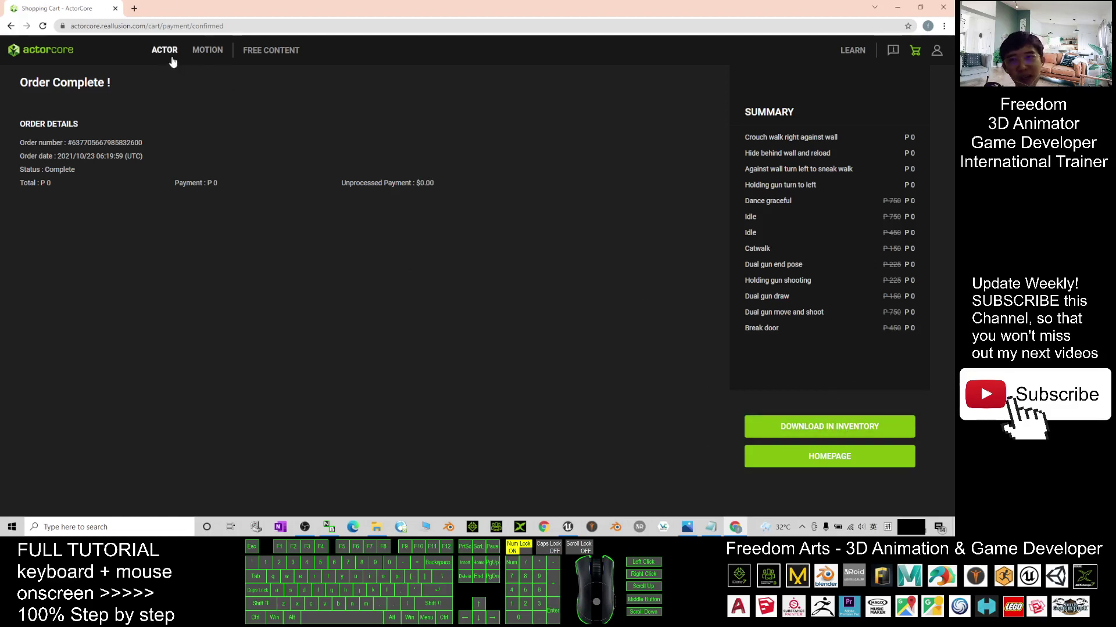
Open the Motion tab of the account Inventory and preview the 15-second Aerobic Dance clip
{"action": "left_click", "coordinate": [59, 53]}
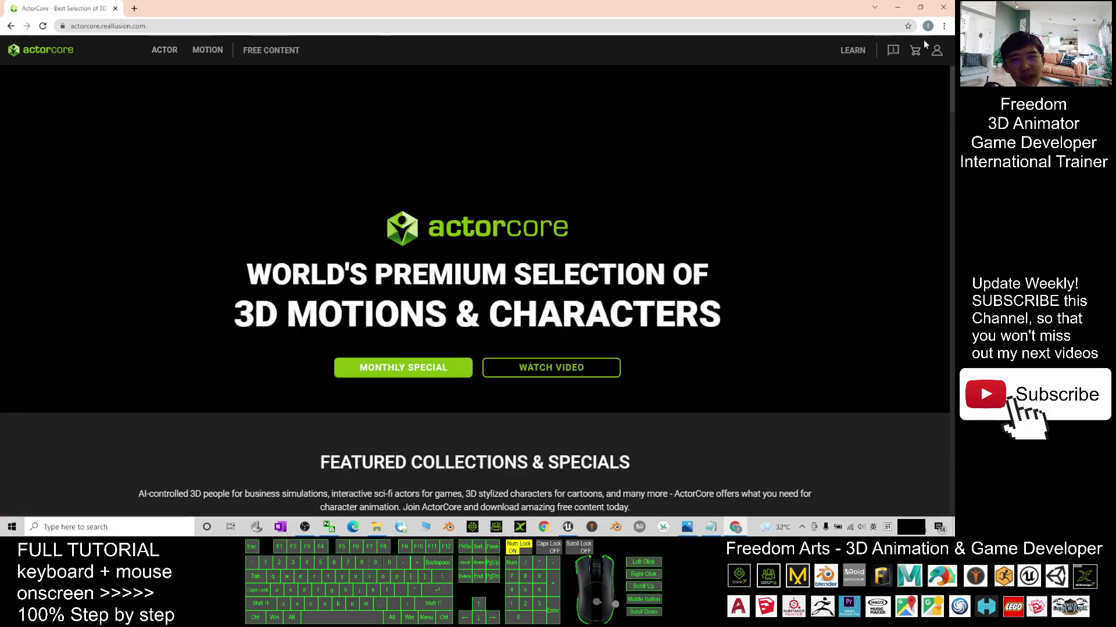
{"action": "mouse_move", "coordinate": [936, 51]}
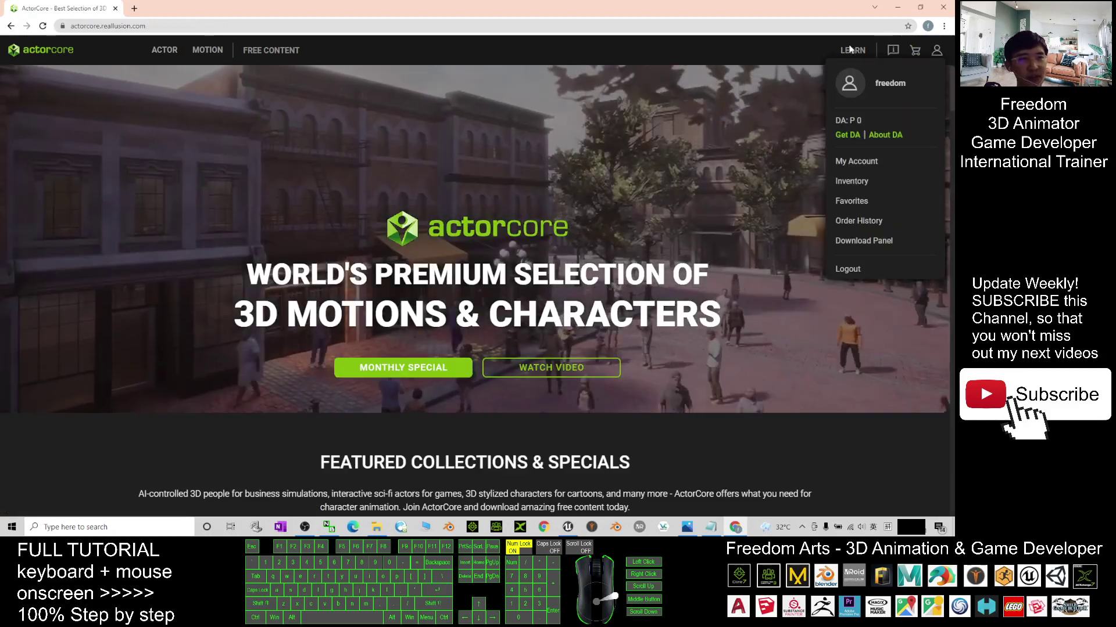
{"action": "left_click", "coordinate": [938, 51]}
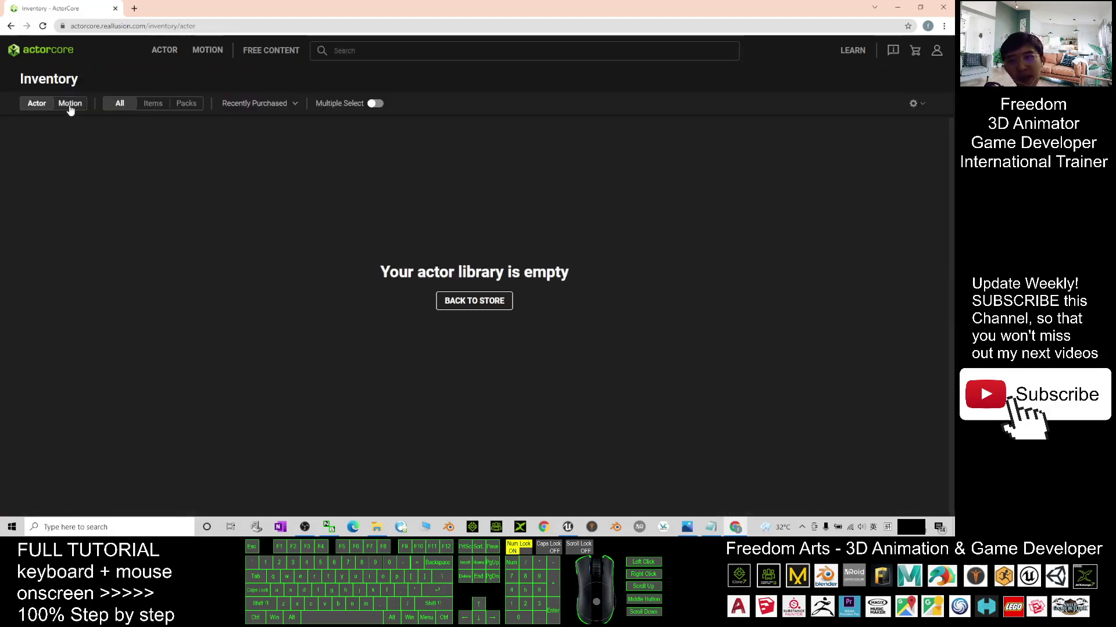
{"action": "left_click_drag", "start_coordinate": [23, 81], "coordinate": [66, 80]}
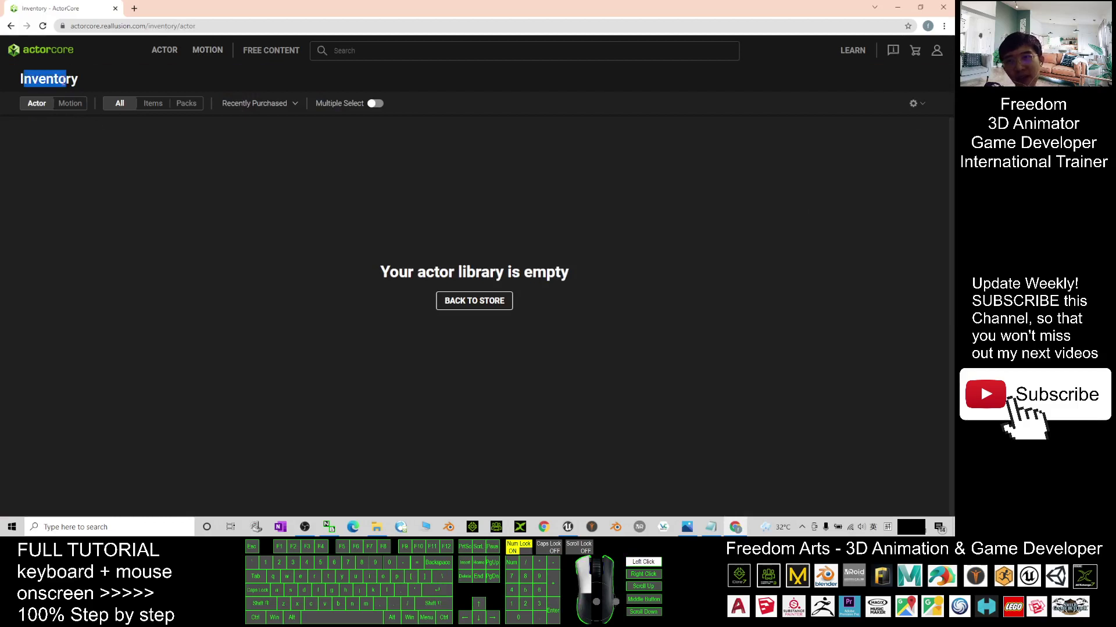
{"action": "left_click", "coordinate": [68, 107]}
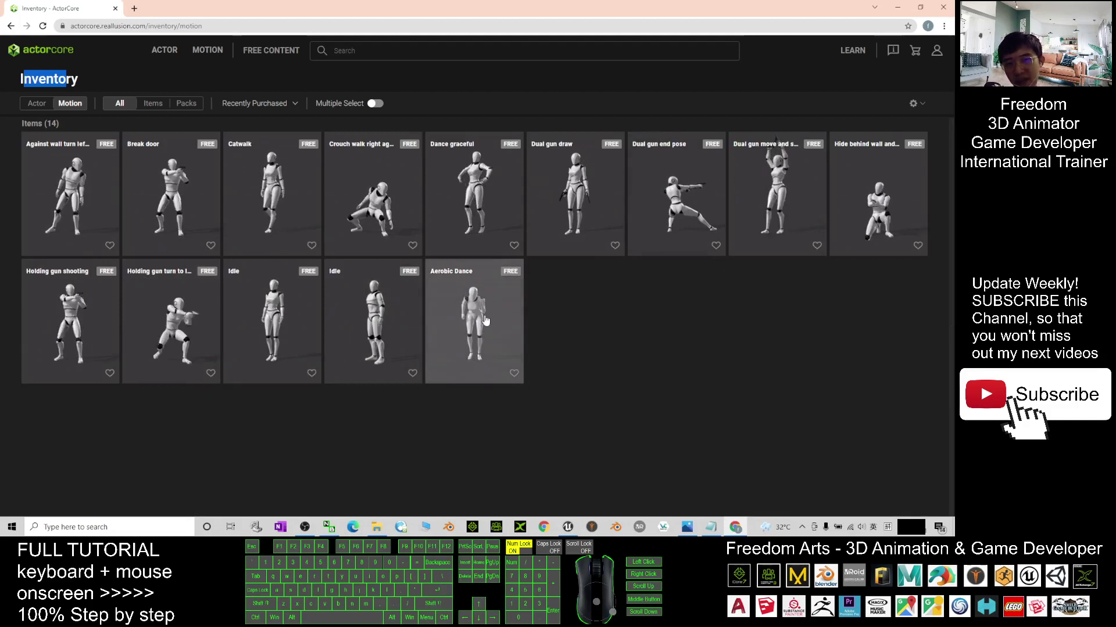
{"action": "left_click", "coordinate": [471, 311]}
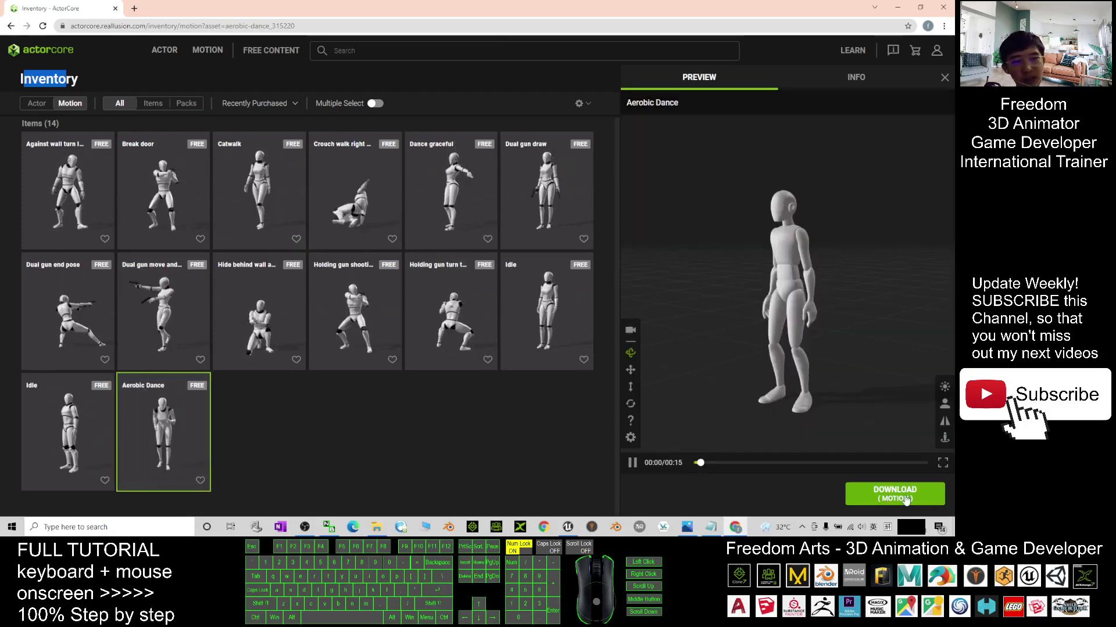
Start the Aerobic Dance download with the male robot as target character
{"action": "left_click", "coordinate": [901, 497]}
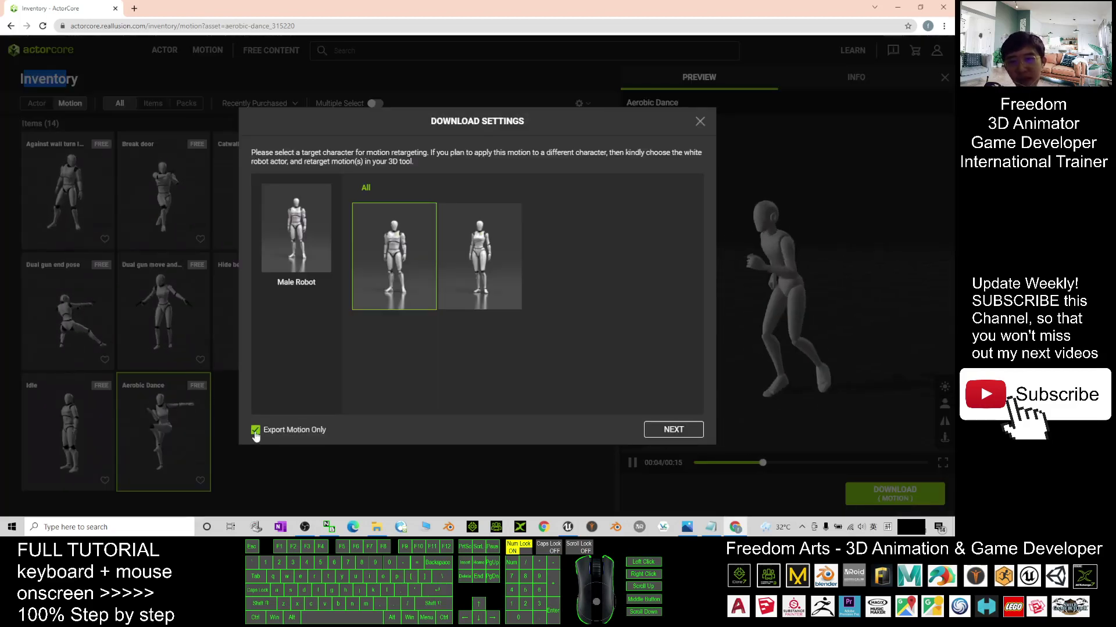
{"action": "left_click", "coordinate": [458, 250]}
{"action": "left_click", "coordinate": [409, 250]}
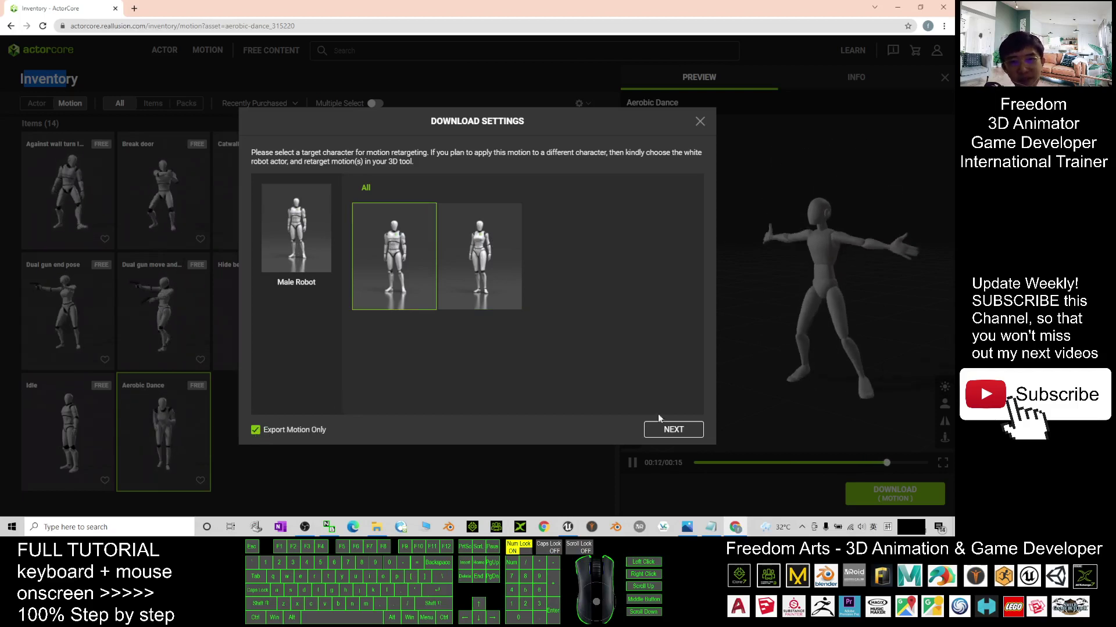
{"action": "left_click", "coordinate": [668, 430]}
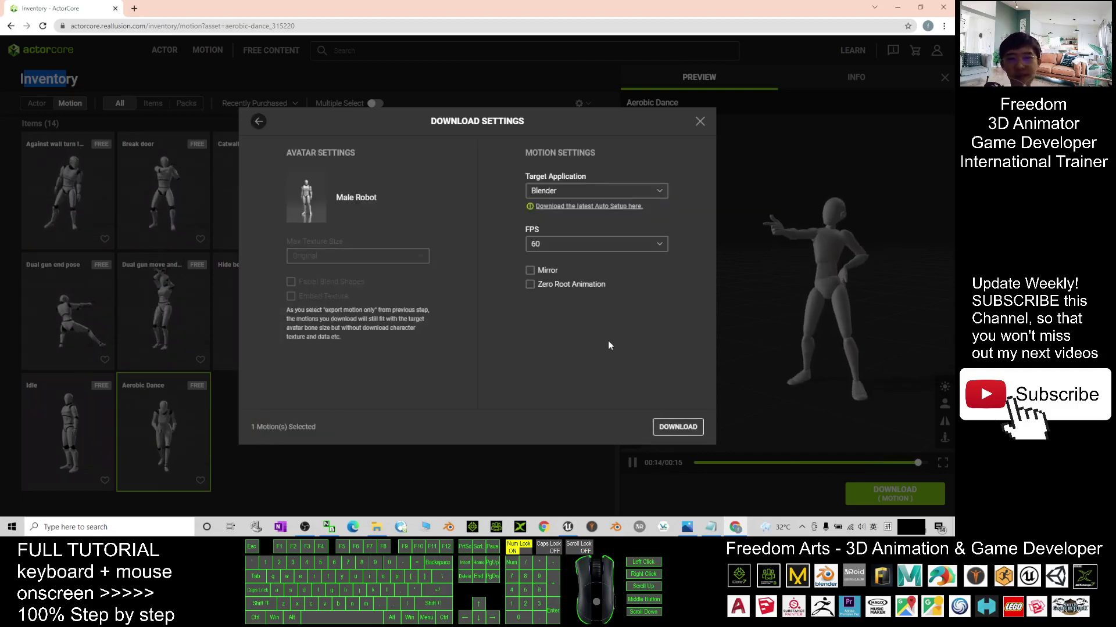
Set Target Application to Unreal with 60 FPS and download the zip
{"action": "left_click", "coordinate": [581, 193]}
{"action": "scroll", "coordinate": [594, 243], "scroll_direction": "down", "scroll_amount": 3}
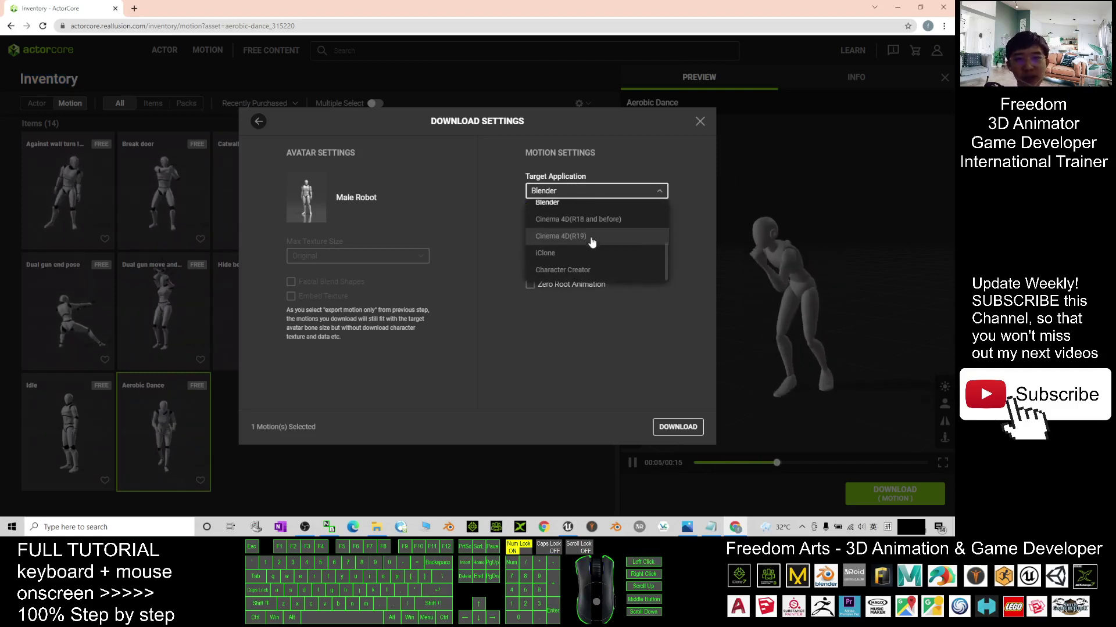
{"action": "scroll", "coordinate": [593, 243], "scroll_direction": "down", "scroll_amount": 3}
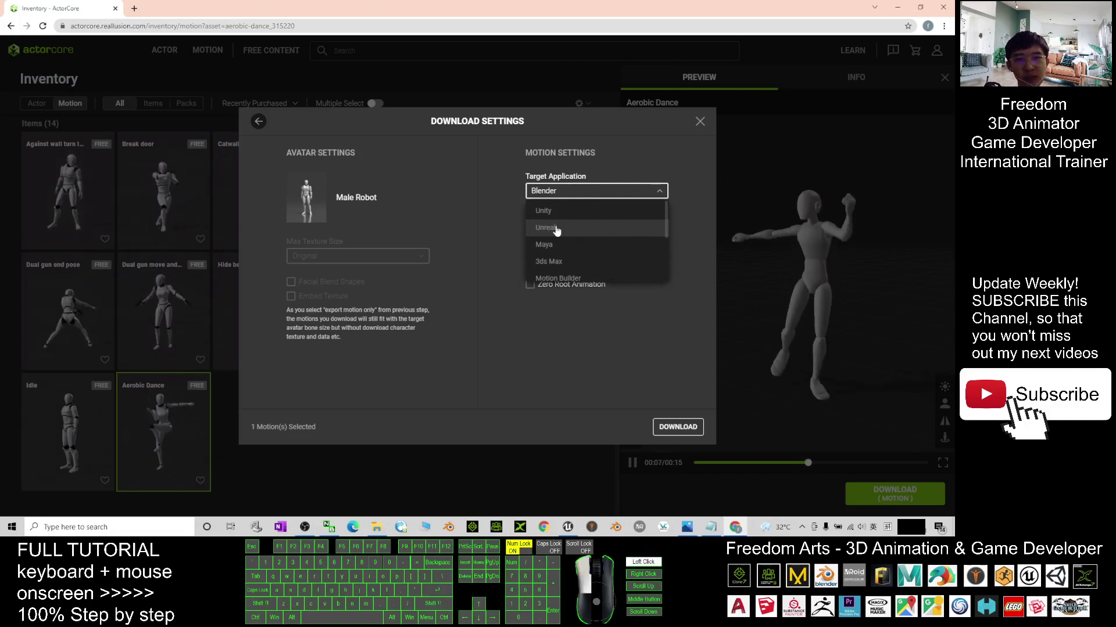
{"action": "left_click", "coordinate": [557, 229]}
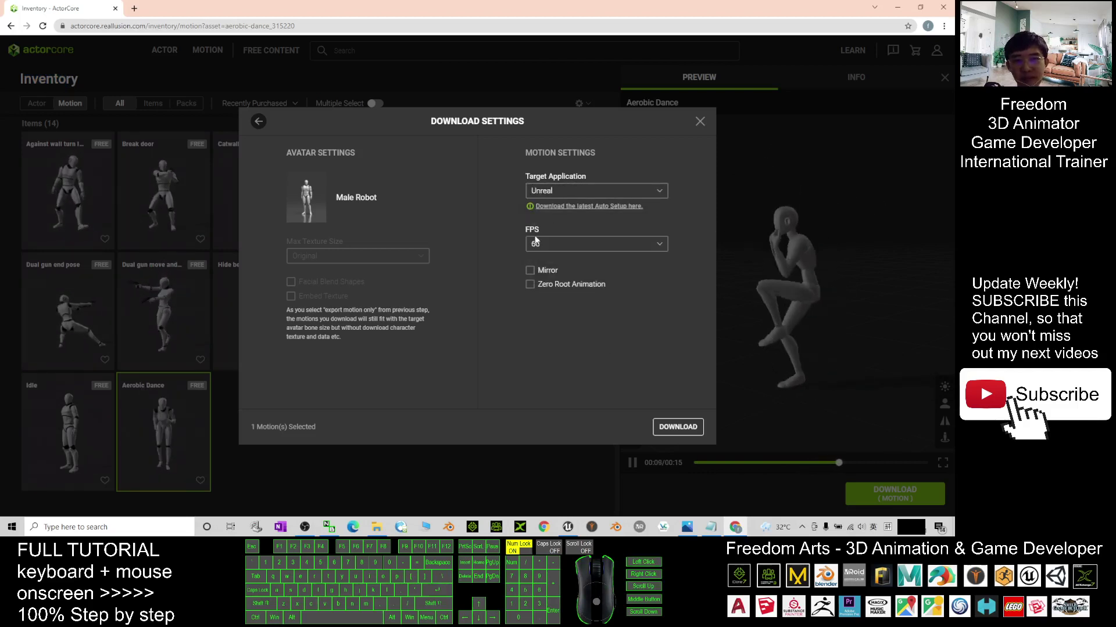
{"action": "left_click", "coordinate": [661, 245]}
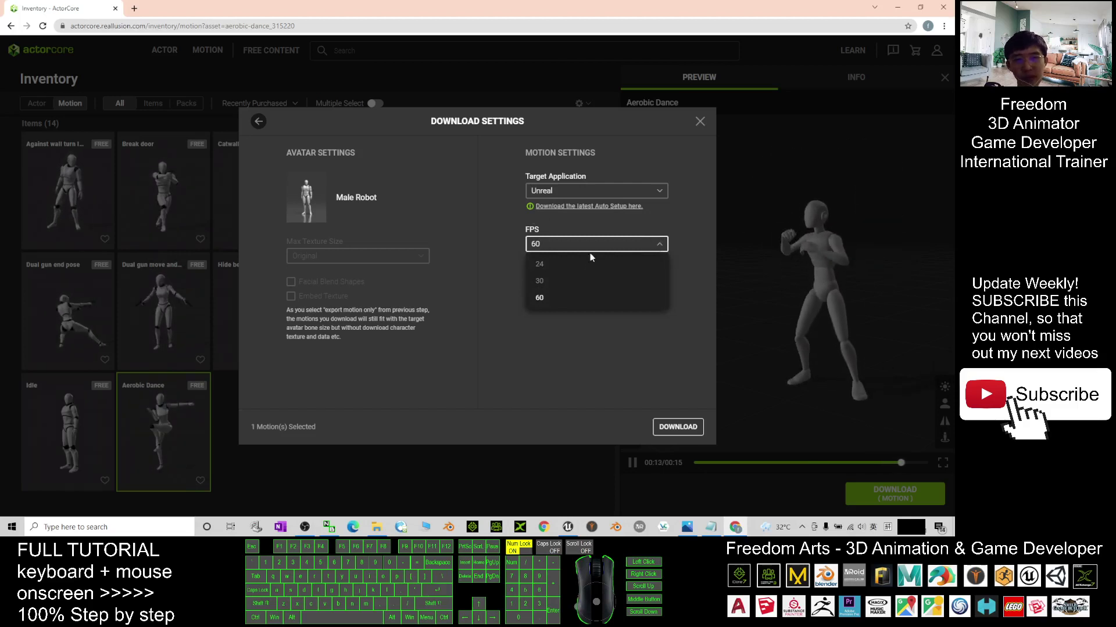
{"action": "left_click", "coordinate": [643, 296]}
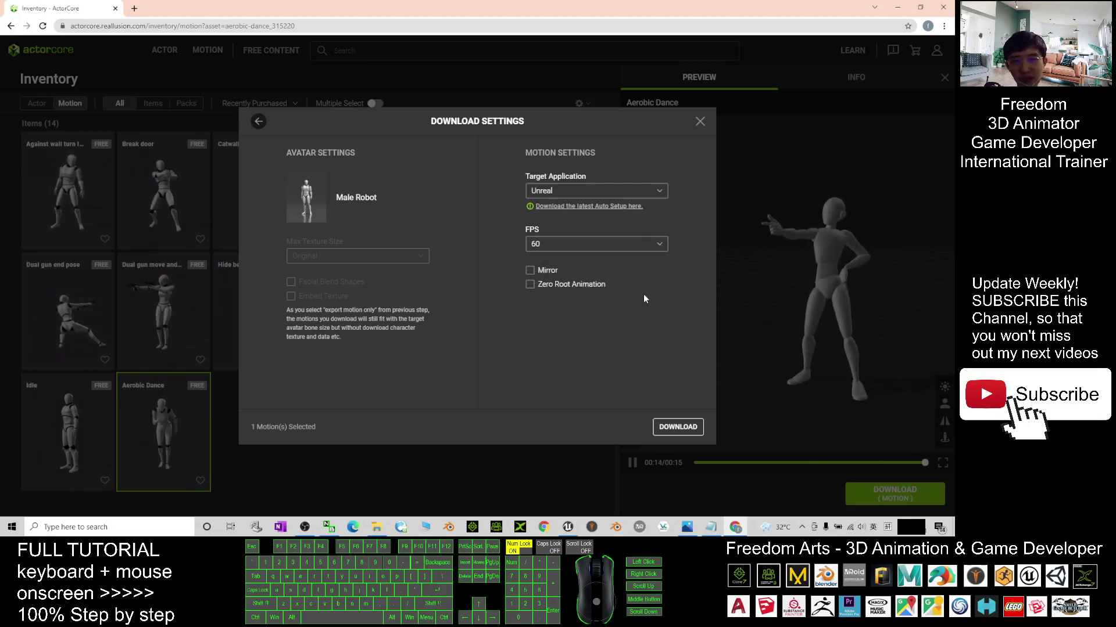
{"action": "left_click", "coordinate": [639, 243]}
{"action": "left_click", "coordinate": [645, 244]}
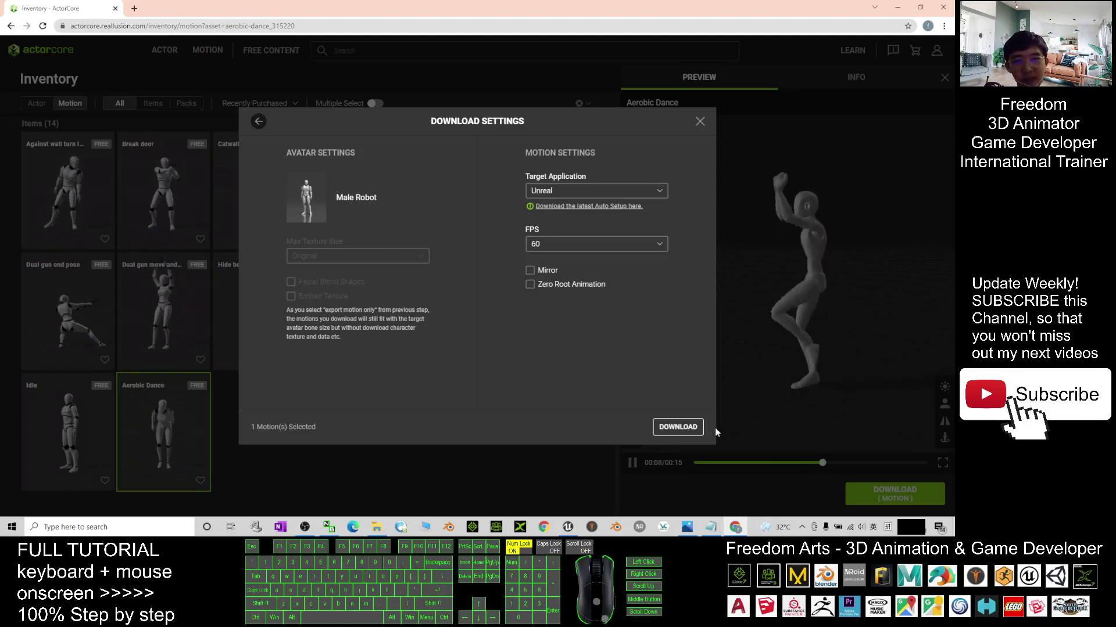
{"action": "left_click", "coordinate": [687, 430]}
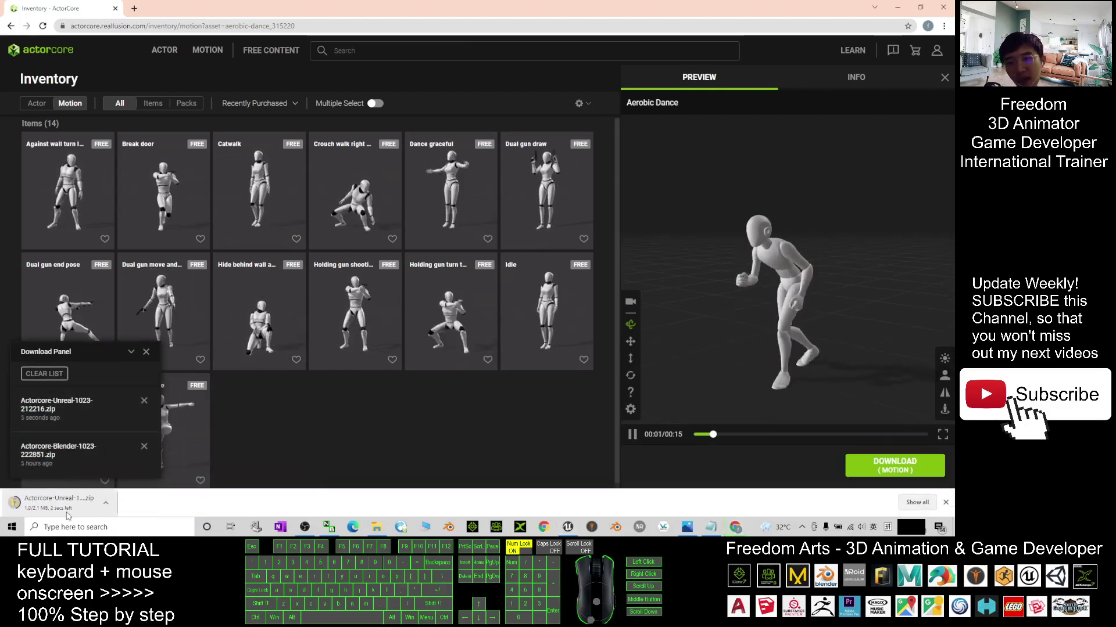
Extract Actorcore-Unreal-1023-212216.zip from the Downloads folder into its own folder
{"action": "left_click", "coordinate": [106, 503]}
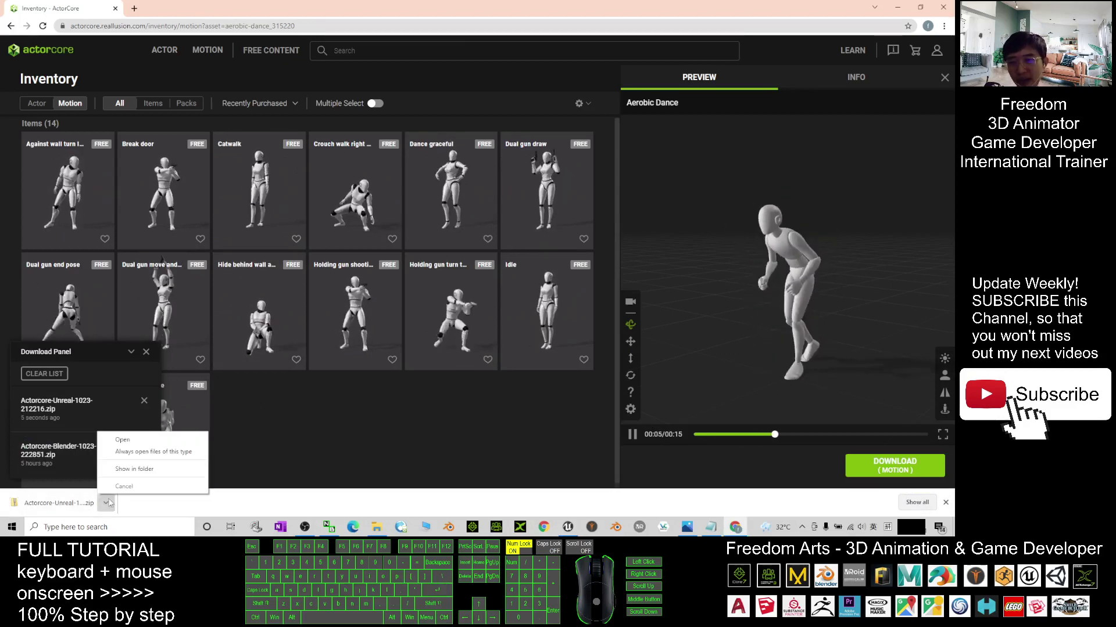
{"action": "left_click", "coordinate": [134, 468]}
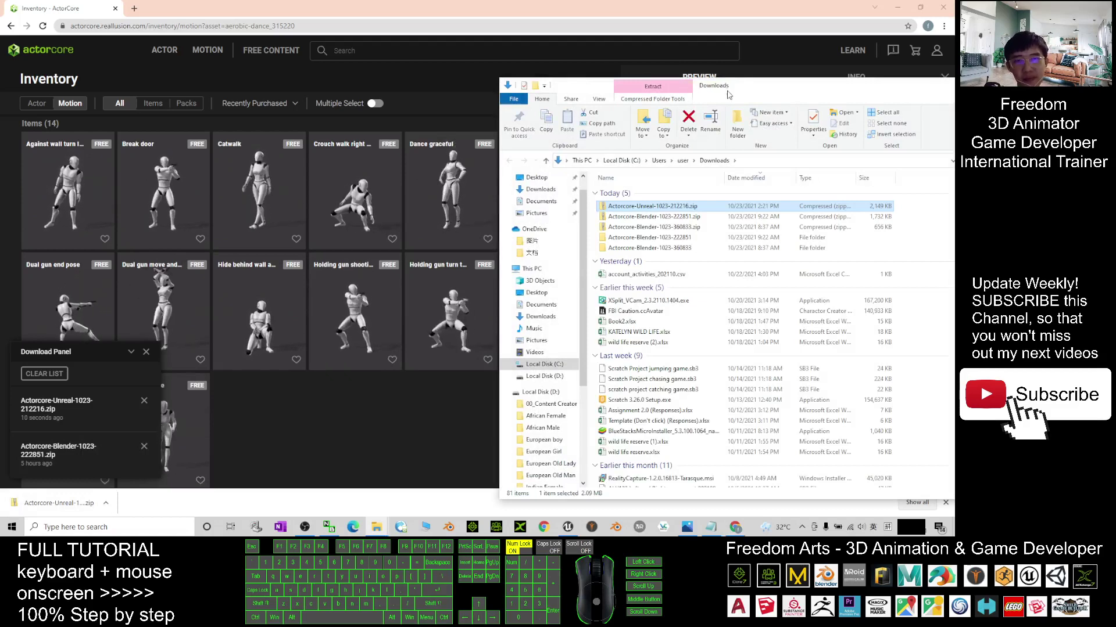
{"action": "left_click_drag", "start_coordinate": [729, 93], "coordinate": [552, 92]}
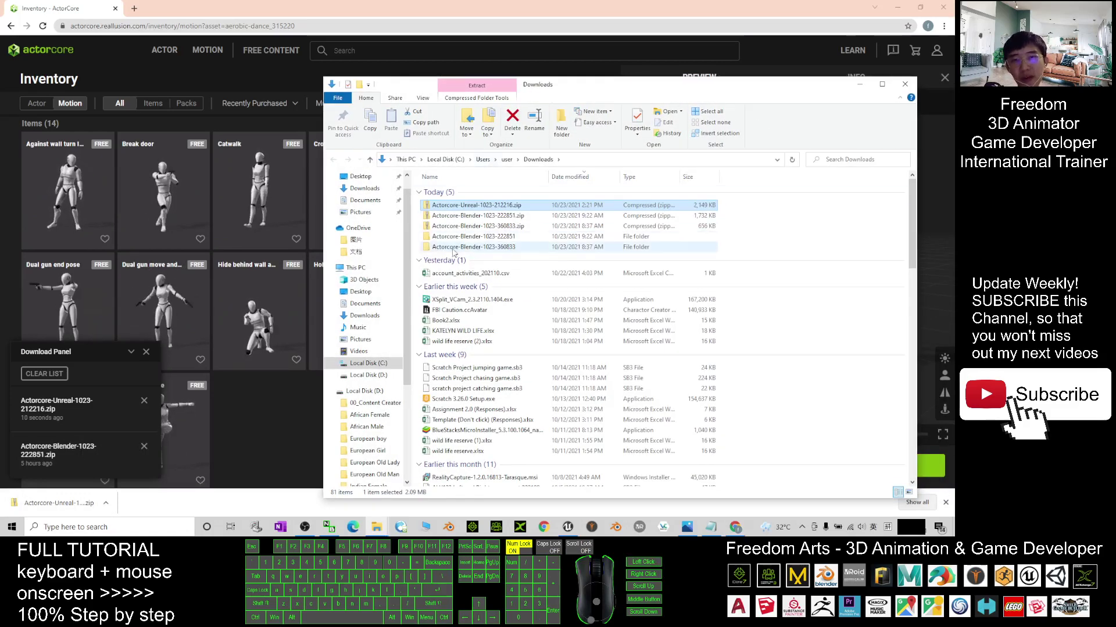
{"action": "right_click", "coordinate": [449, 207]}
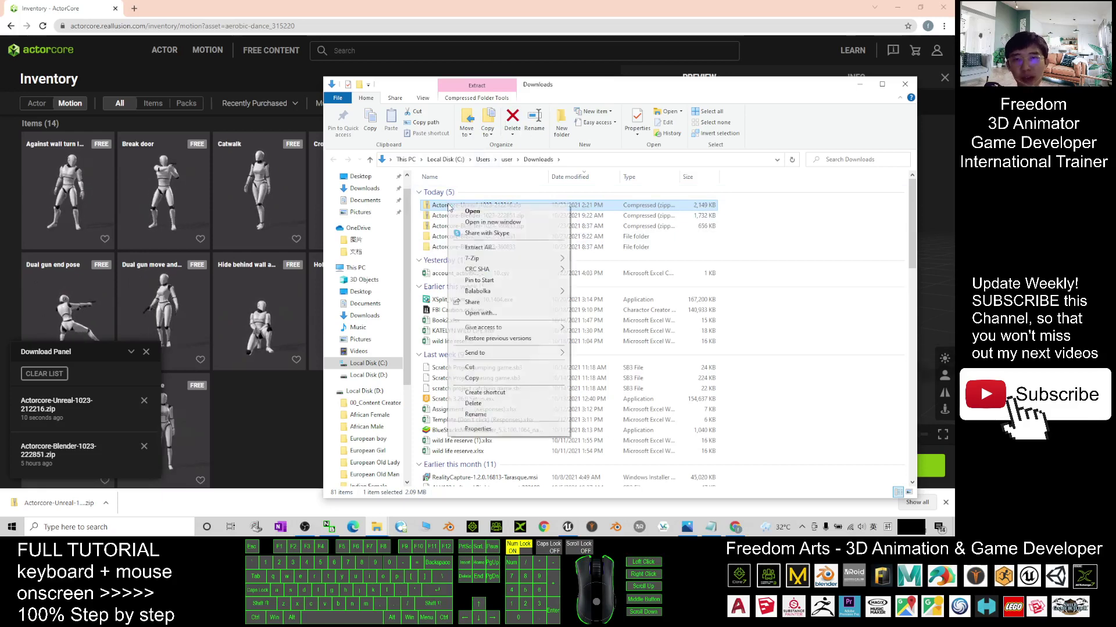
{"action": "left_click", "coordinate": [469, 247]}
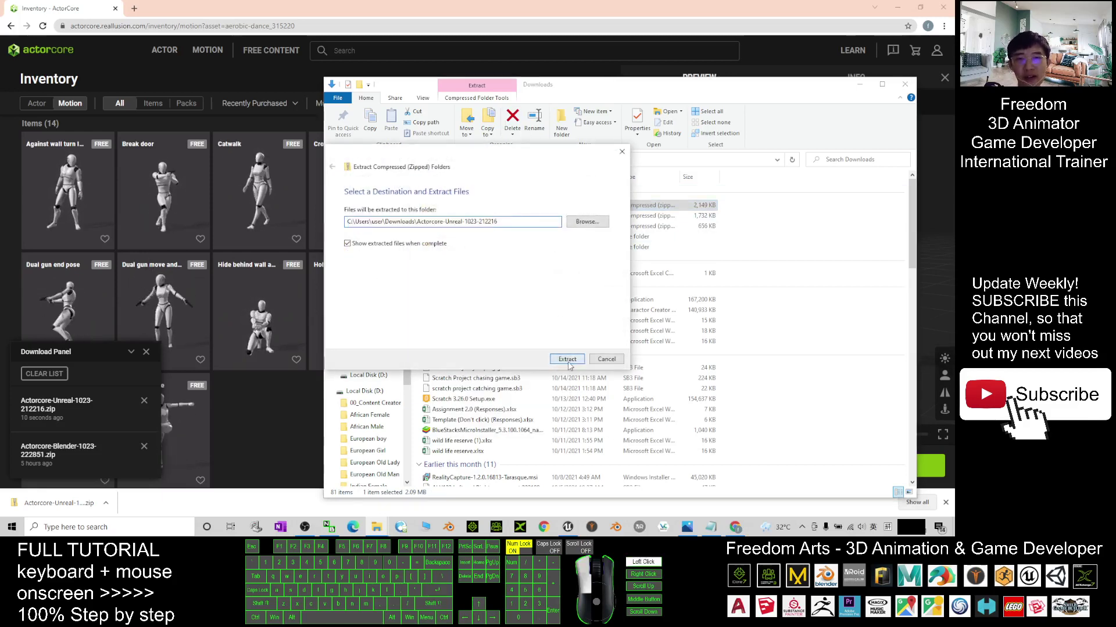
{"action": "left_click", "coordinate": [568, 360]}
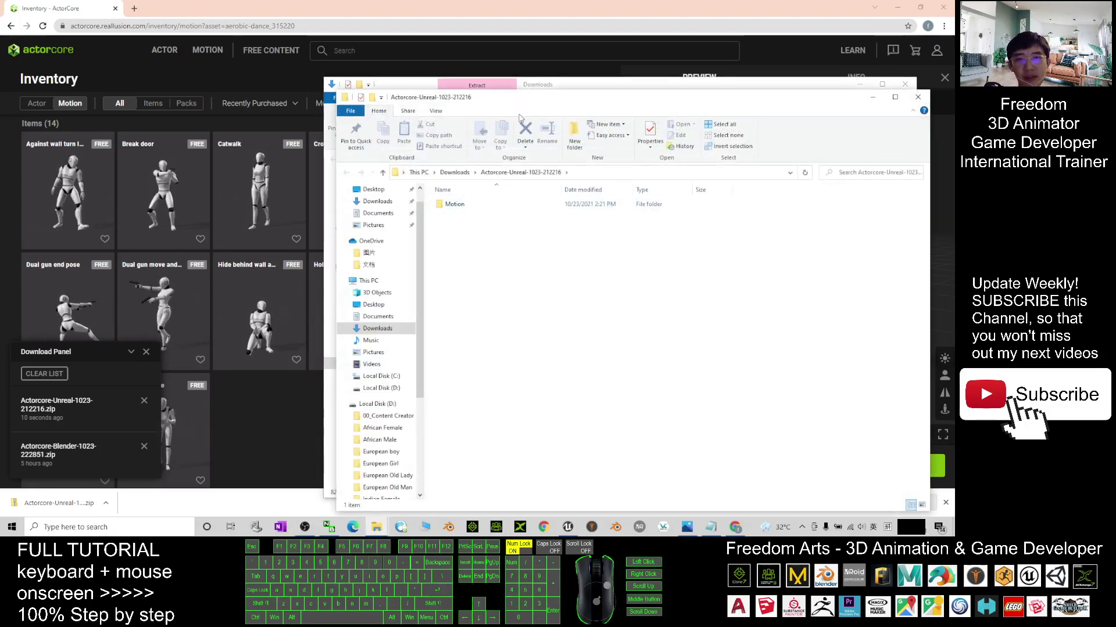
Open the extracted folder's Motion subfolder containing aerobic-dance_315220.fbx
{"action": "left_click_drag", "start_coordinate": [568, 93], "coordinate": [335, 156]}
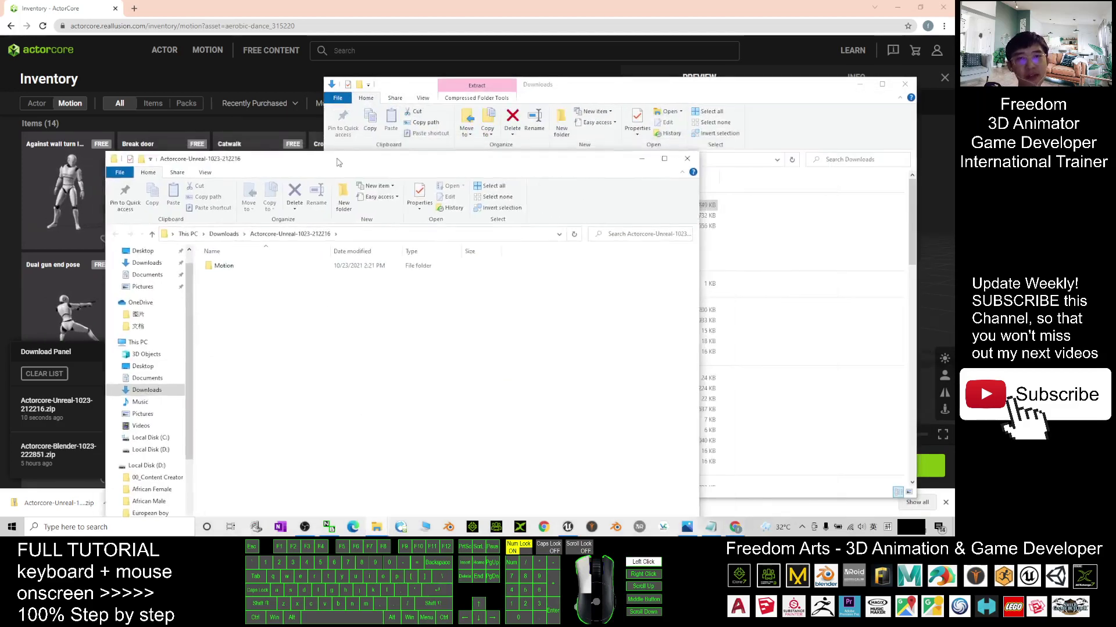
{"action": "left_click", "coordinate": [685, 161]}
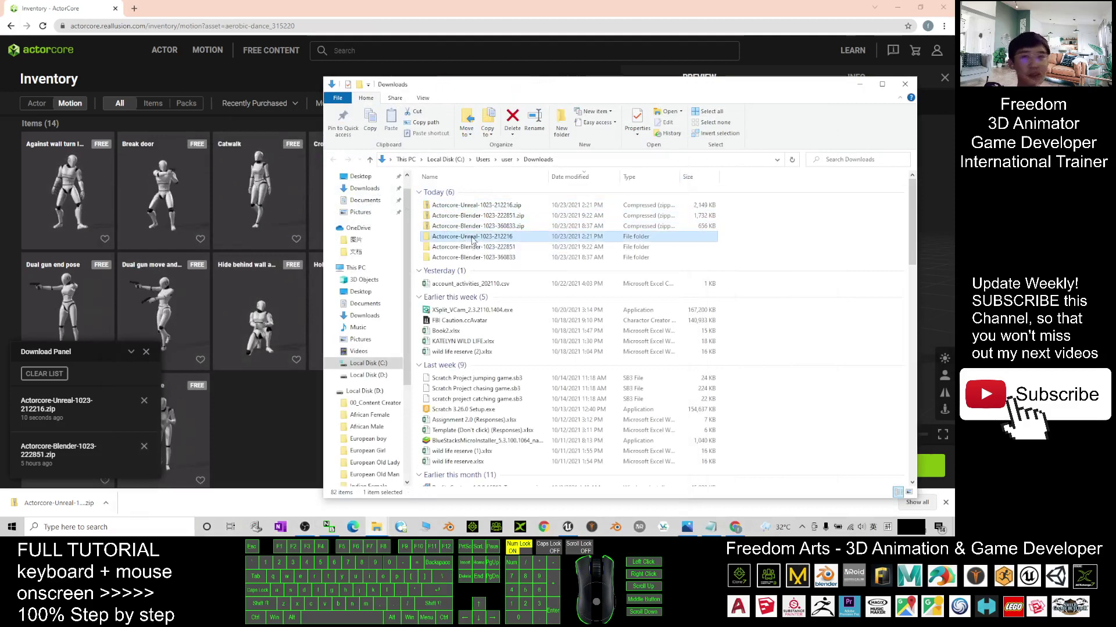
{"action": "double_click", "coordinate": [471, 238]}
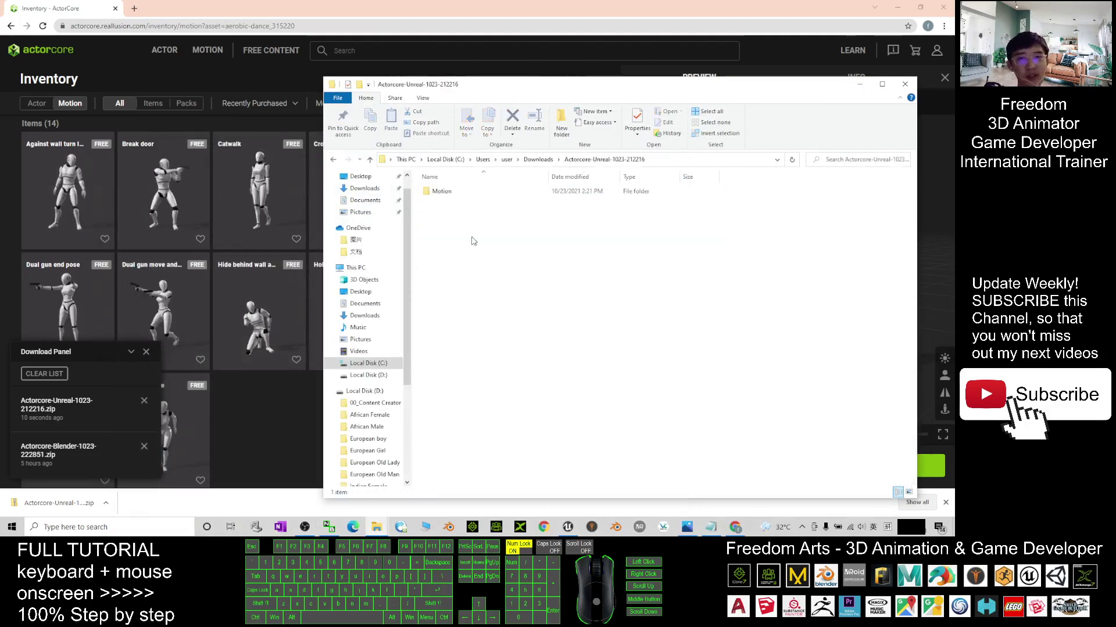
{"action": "double_click", "coordinate": [441, 194]}
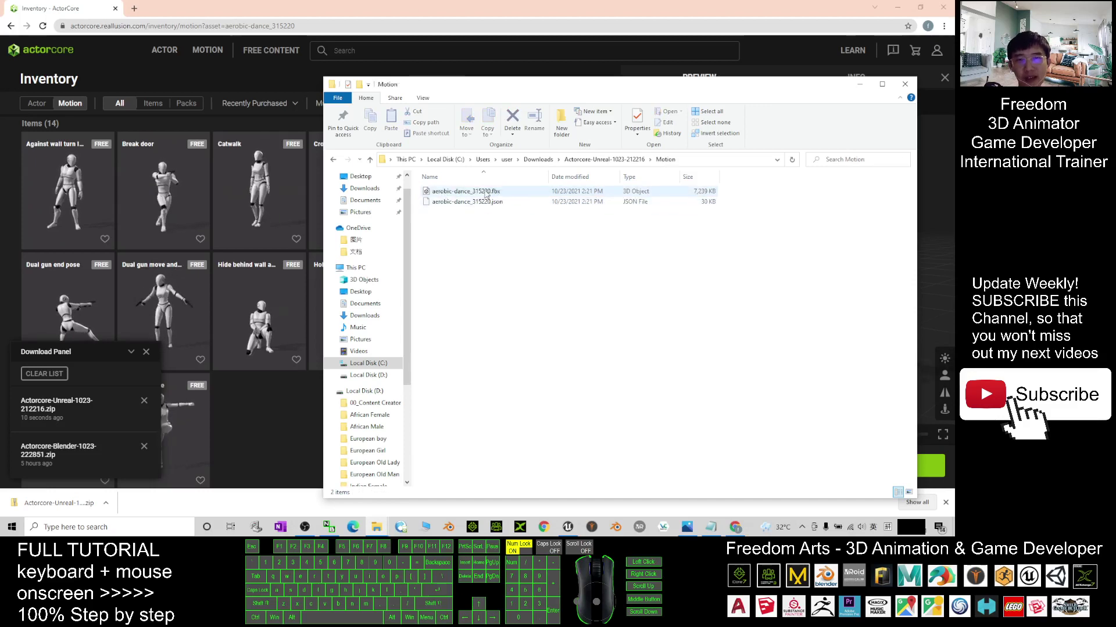
{"action": "left_click", "coordinate": [483, 194]}
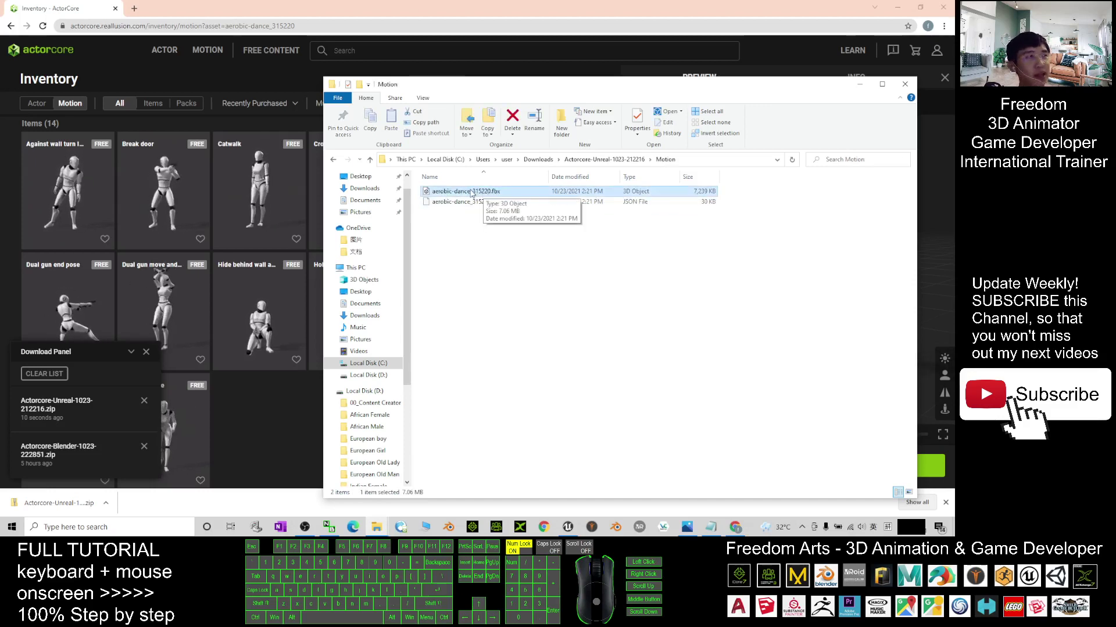
{"action": "left_click", "coordinate": [477, 427]}
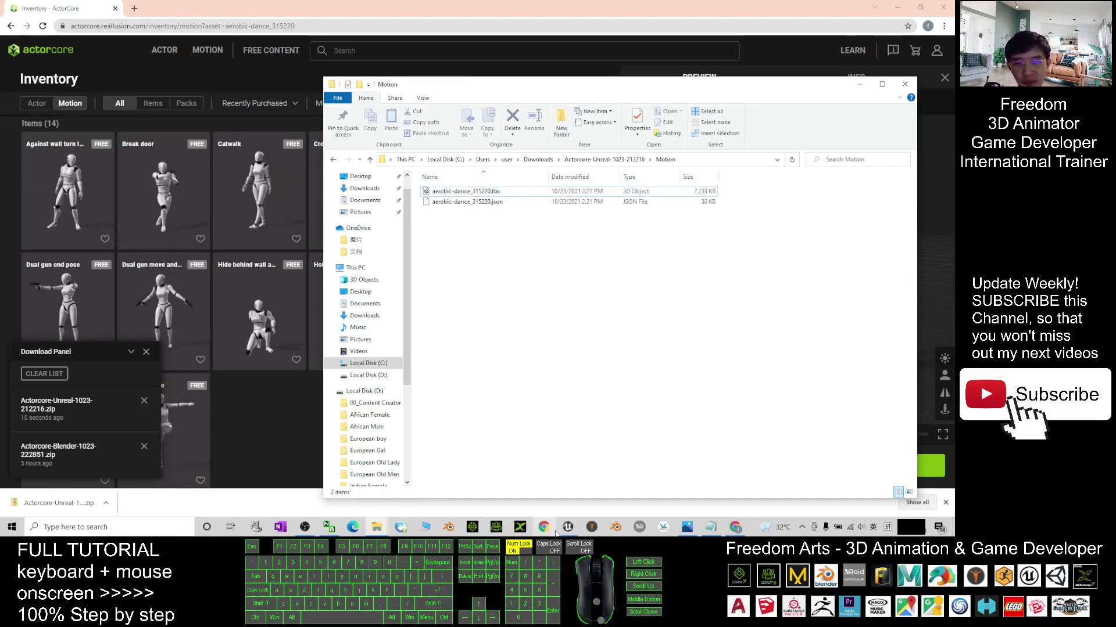
Choose the Games category and the Third Person template in the Unreal Project Browser
{"action": "left_click", "coordinate": [568, 527]}
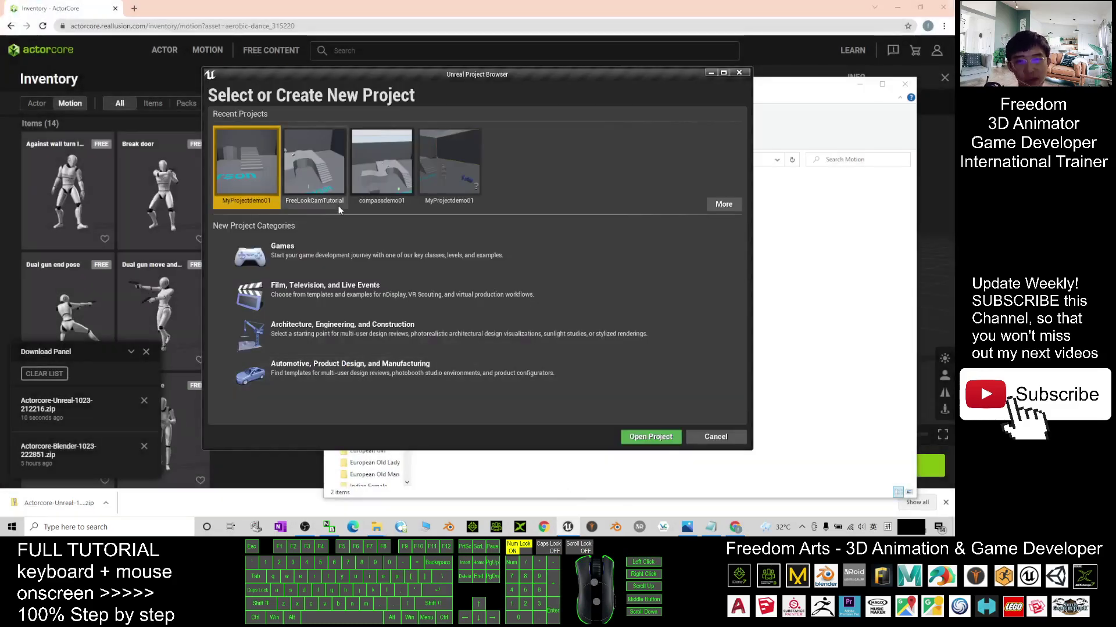
{"action": "left_click", "coordinate": [294, 251]}
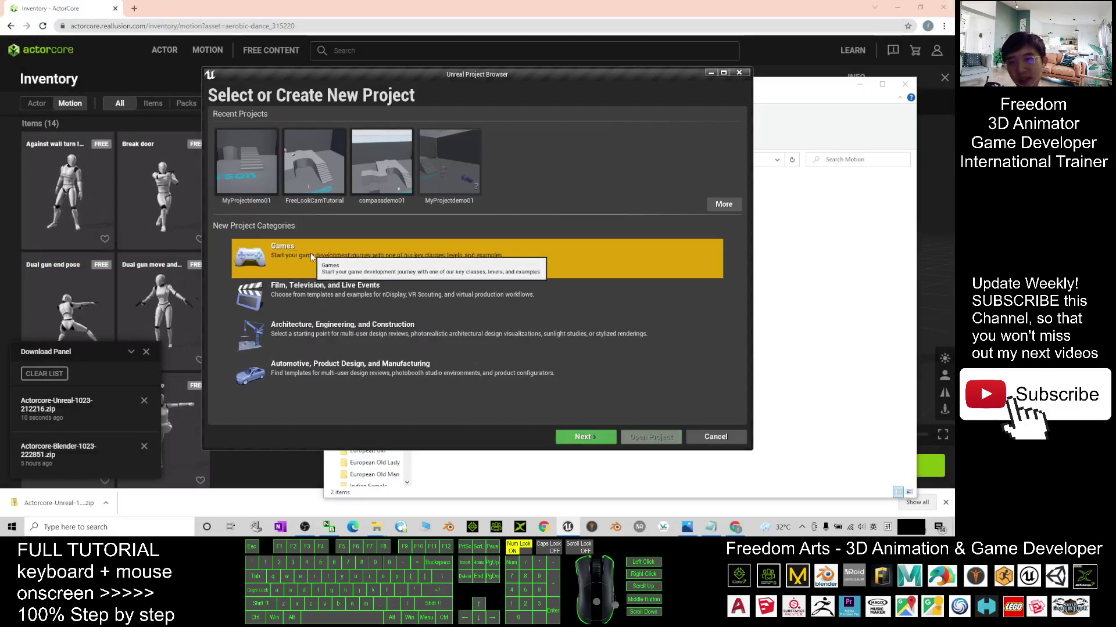
{"action": "double_click", "coordinate": [297, 251]}
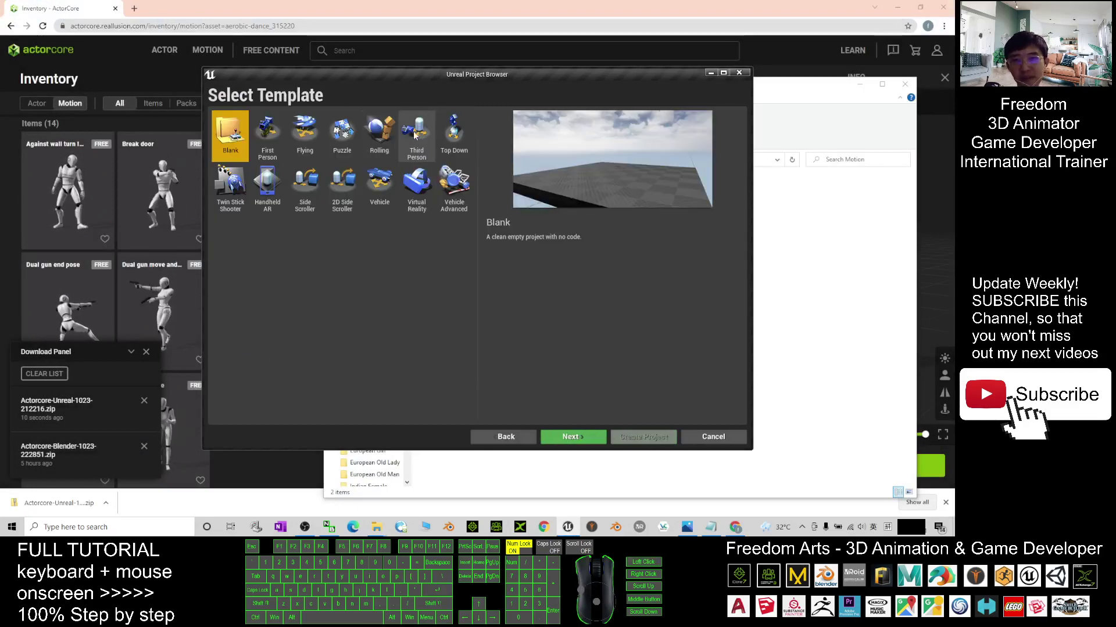
{"action": "left_click", "coordinate": [415, 136]}
{"action": "left_click", "coordinate": [572, 437]}
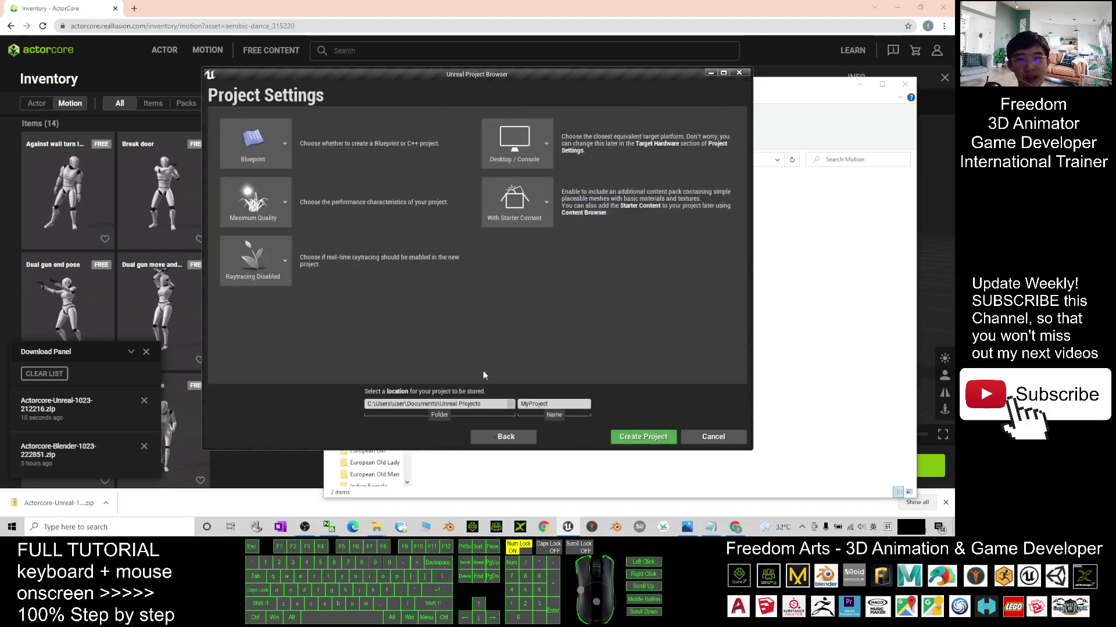
Name the project ActorCore2UEDemo01 and create it
{"action": "left_click", "coordinate": [537, 405]}
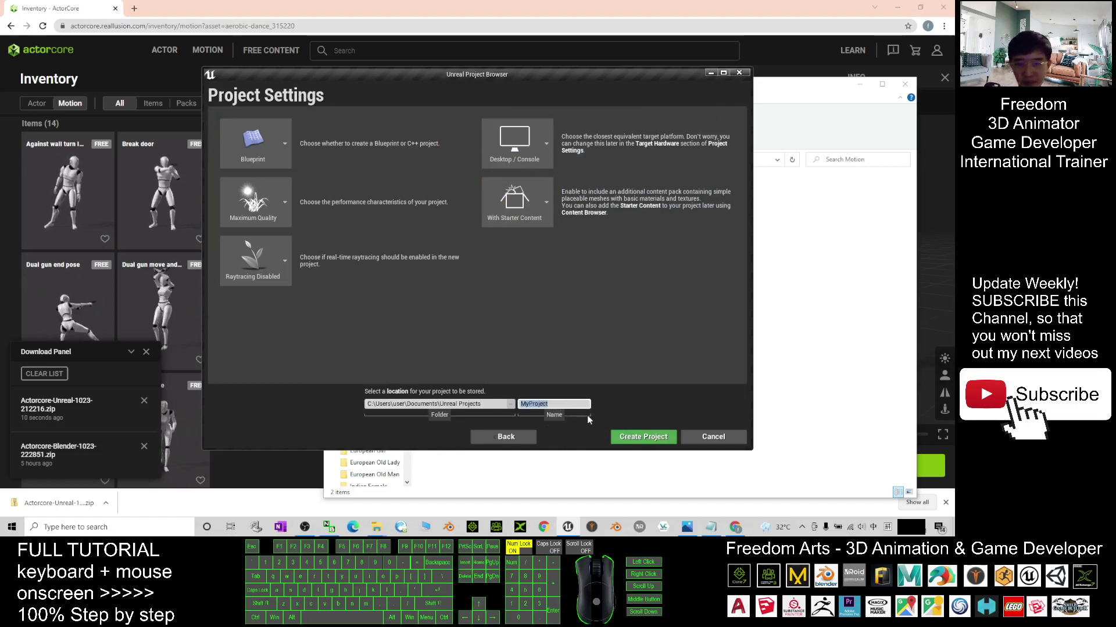
{"action": "type", "text": "ActorCore2UEDemo01"}
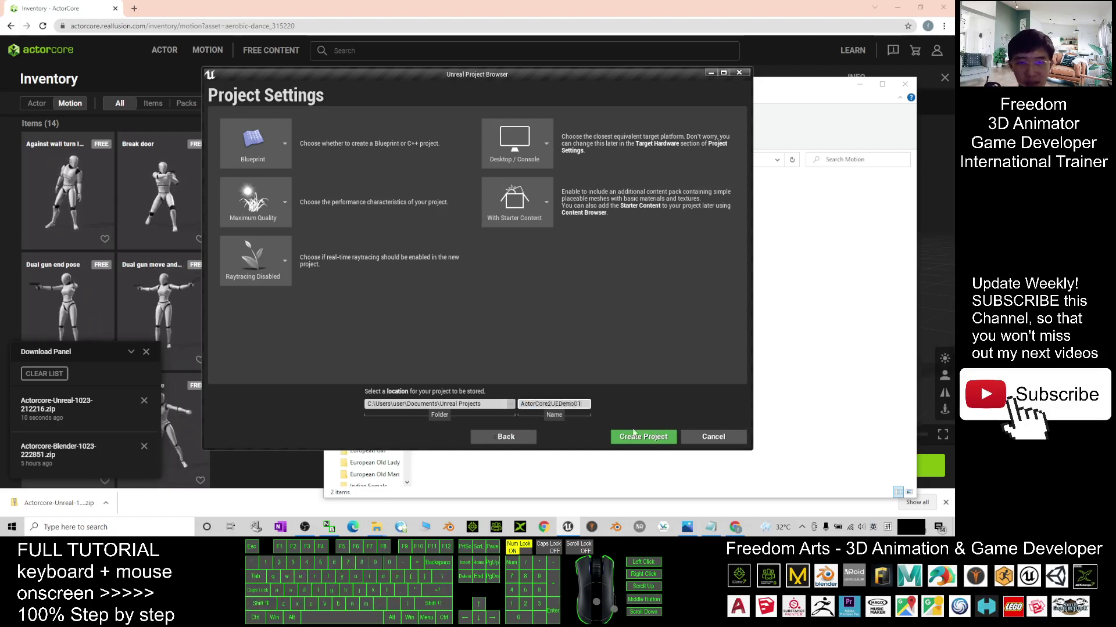
{"action": "left_click", "coordinate": [633, 435]}
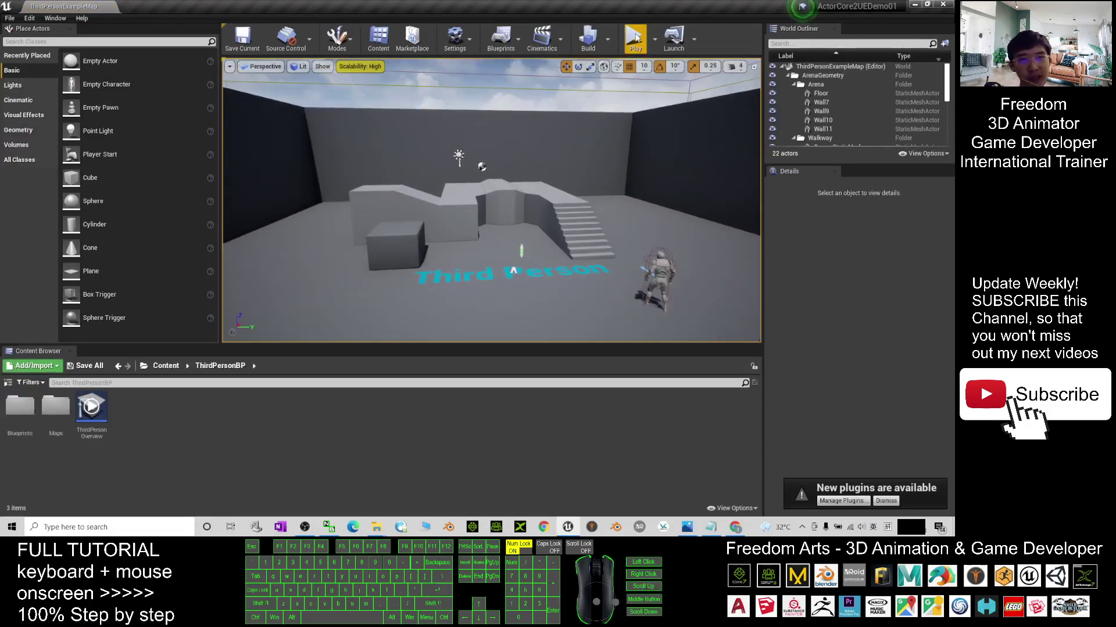
Play the Third Person map, run and jump the Mannequin, then stop and fly the camera to the stairs
{"action": "left_click", "coordinate": [635, 38]}
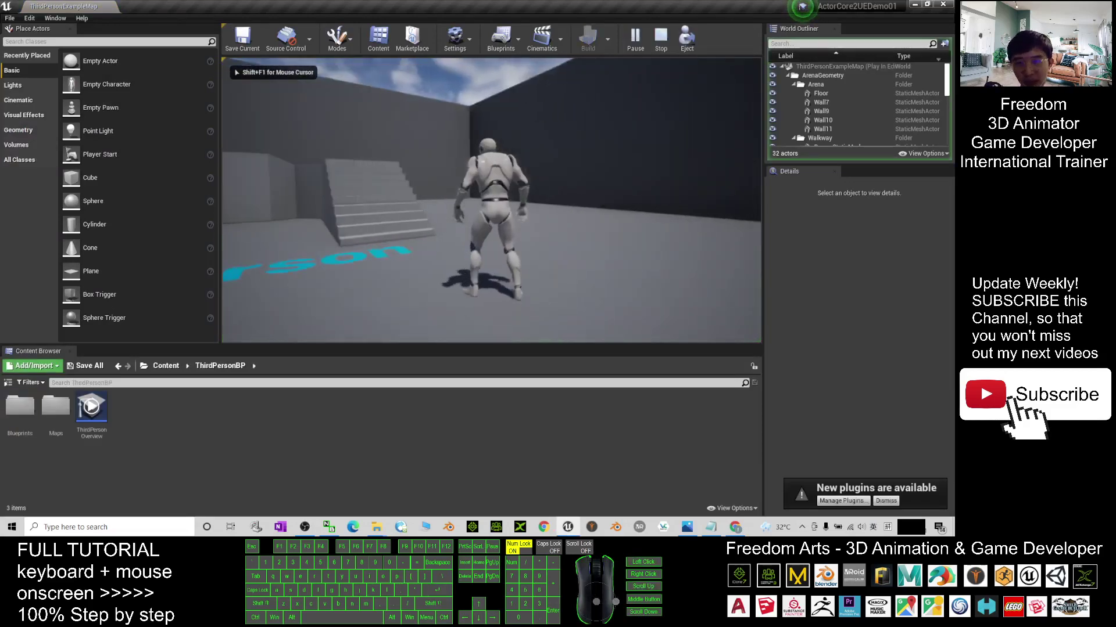
{"action": "key", "text": "w"}
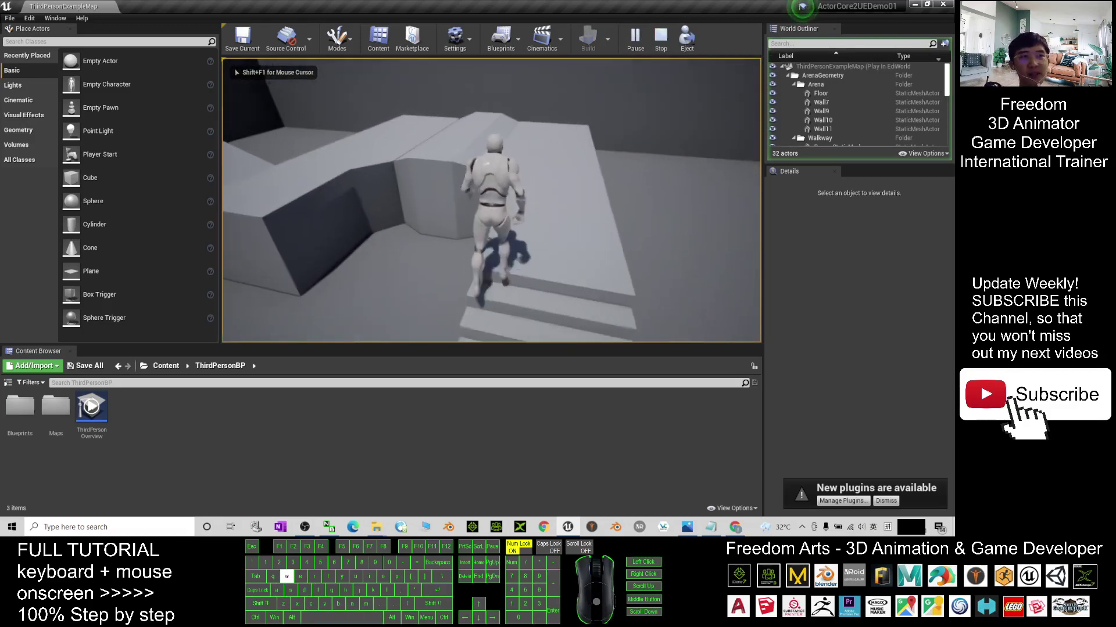
{"action": "key", "text": "space"}
{"action": "key", "text": "a"}
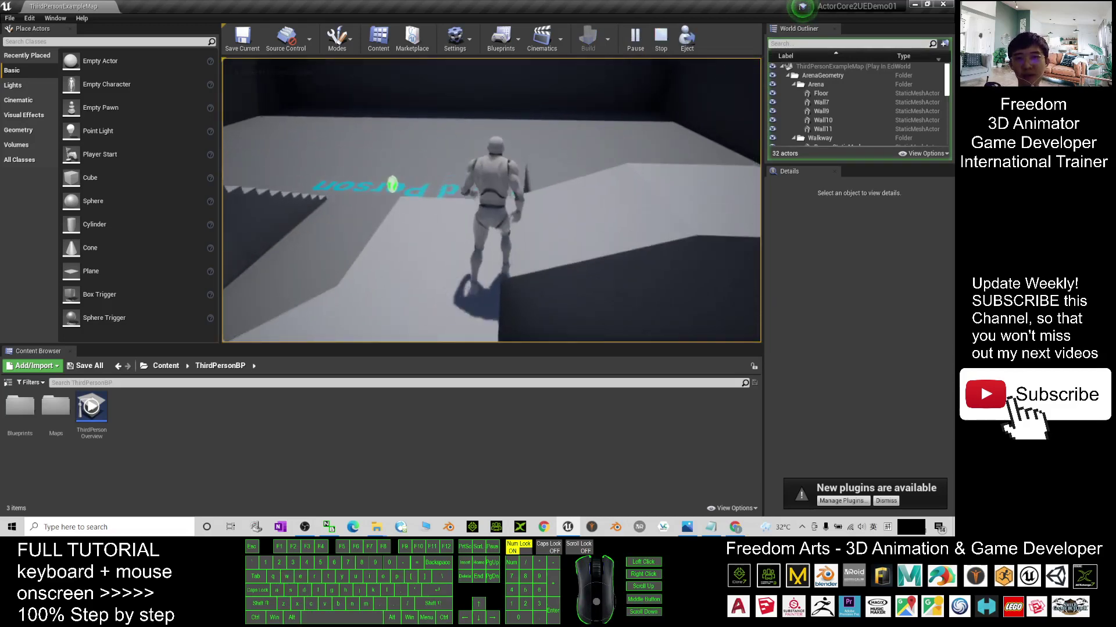
{"action": "key", "text": "Escape"}
{"action": "right_click_drag", "start_coordinate": [414, 256], "coordinate": [375, 236]}
{"action": "key", "text": "w"}
Make and open an ActorCoreMotion folder under Content, then restore down the editor window
{"action": "left_click", "coordinate": [161, 365]}
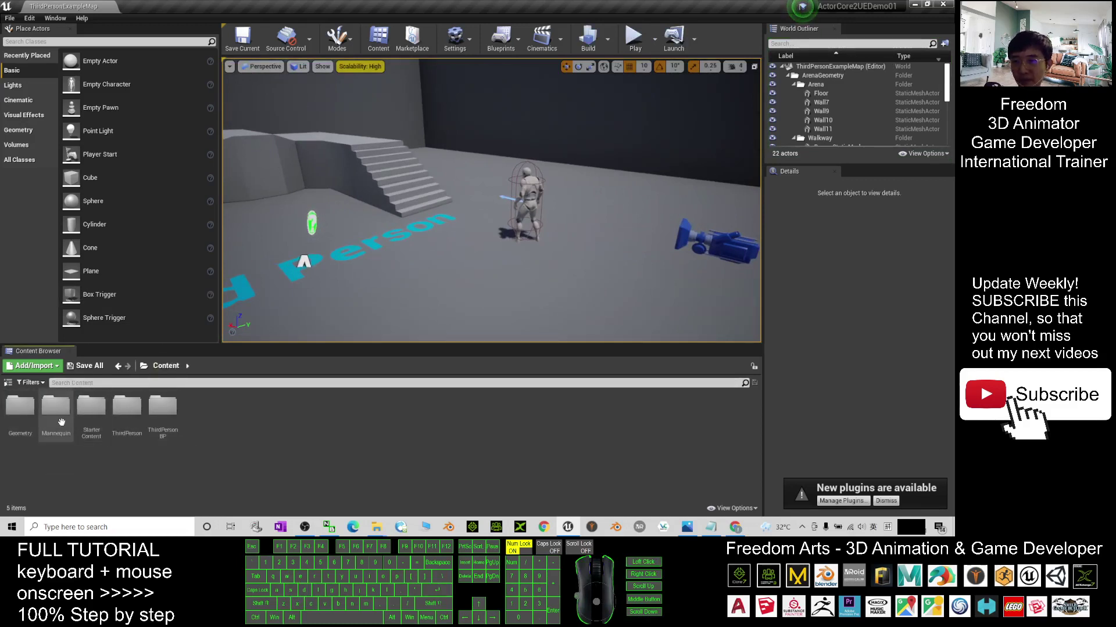
{"action": "right_click", "coordinate": [226, 458]}
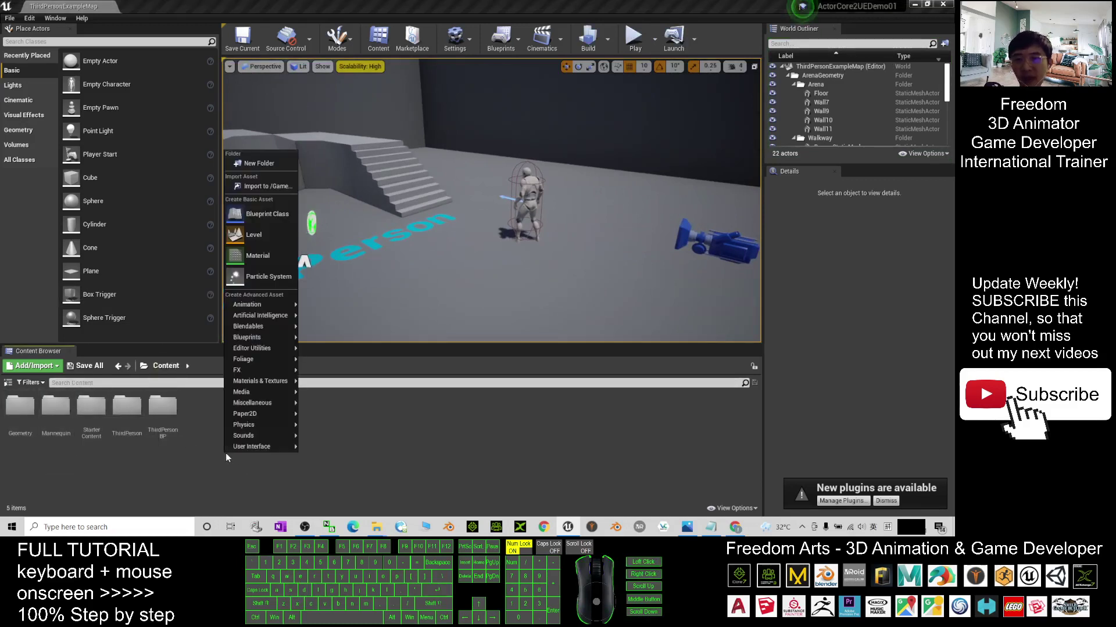
{"action": "left_click", "coordinate": [259, 163]}
{"action": "type", "text": "Act"}
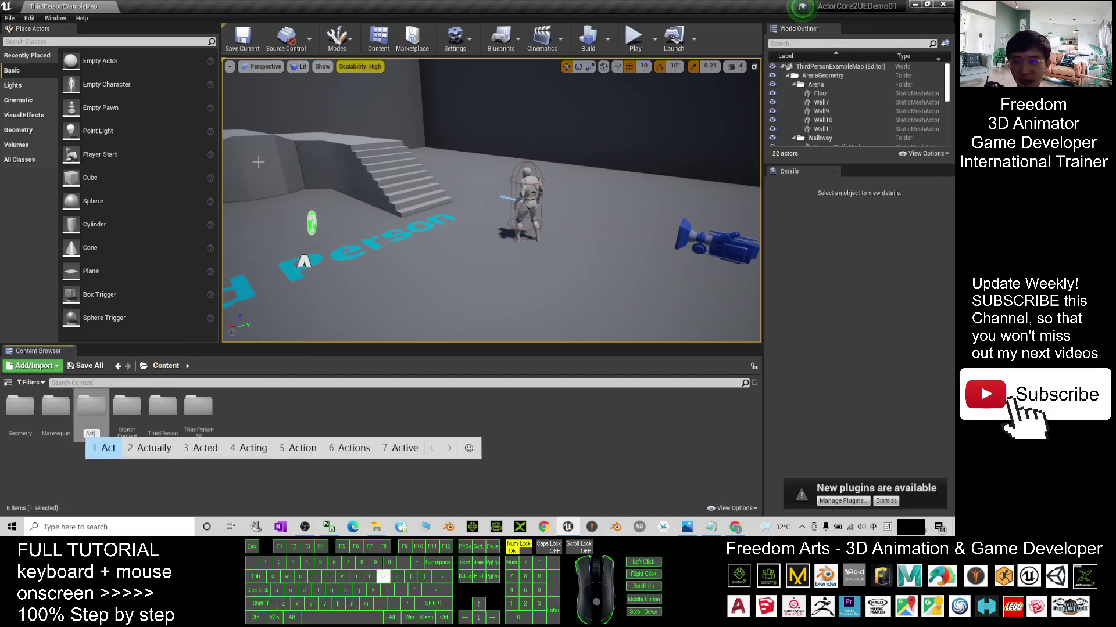
{"action": "type", "text": "orCoreMotion"}
{"action": "key", "text": "Return"}
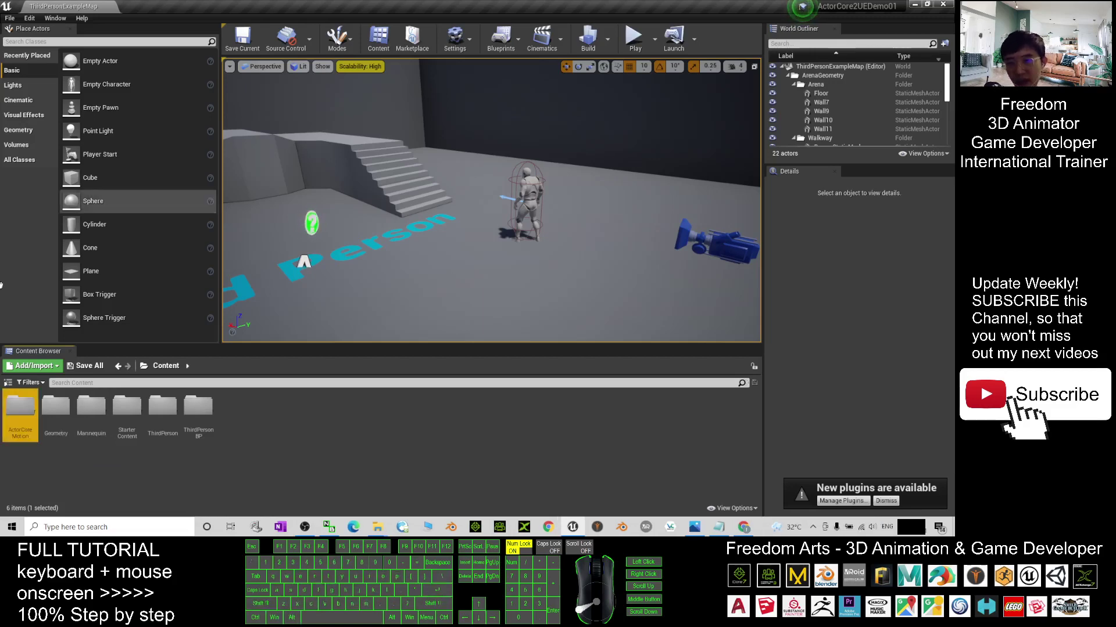
{"action": "double_click", "coordinate": [22, 413]}
{"action": "left_click_drag", "start_coordinate": [575, 7], "coordinate": [625, 43]}
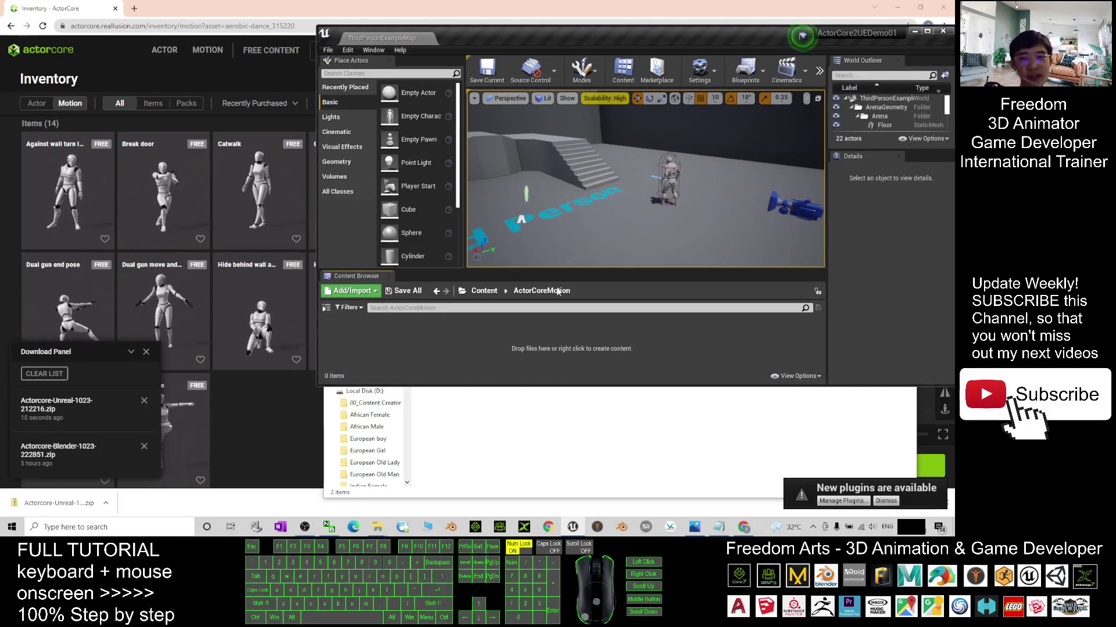
Drag aerobic-dance_315220.fbx from the Motion folder into the ActorCoreMotion Content Browser folder
{"action": "left_click", "coordinate": [538, 441]}
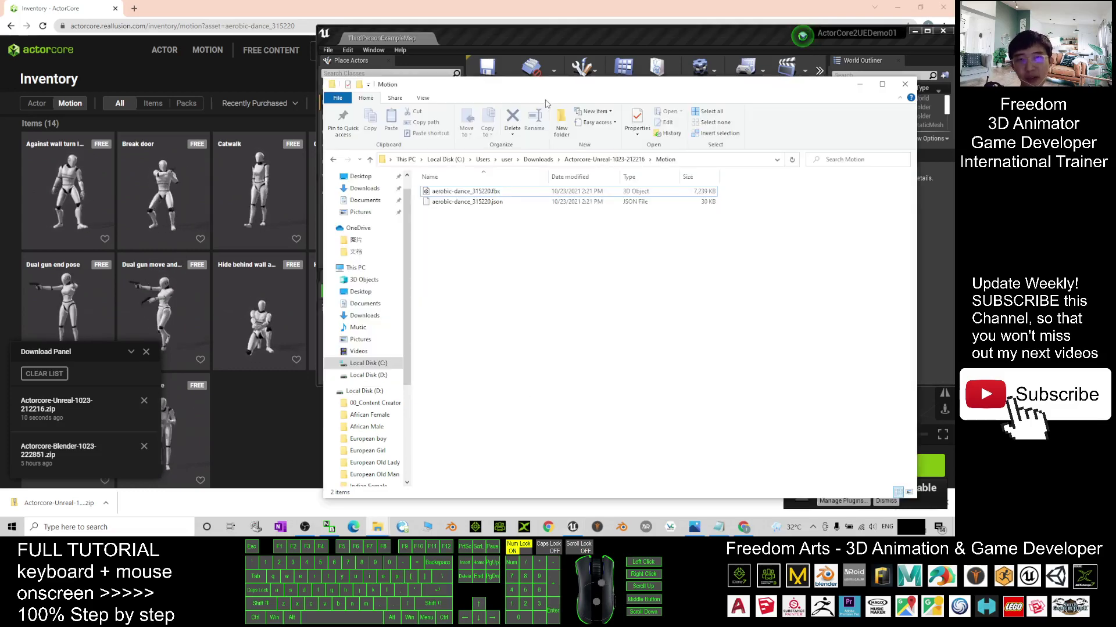
{"action": "left_click_drag", "start_coordinate": [581, 84], "coordinate": [460, 133]}
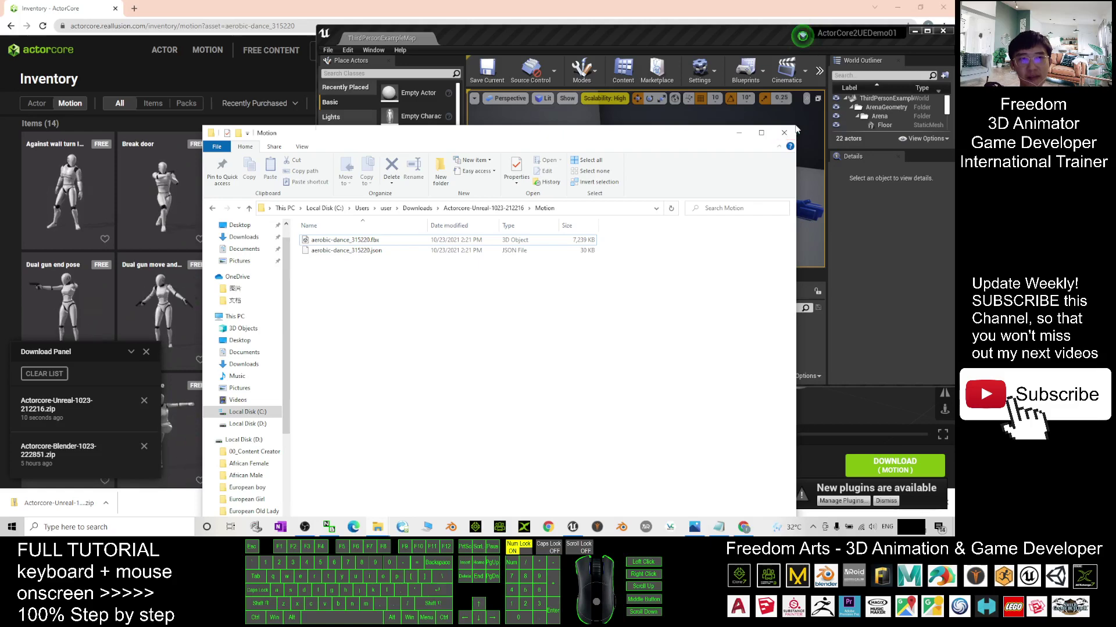
{"action": "left_click", "coordinate": [792, 134]}
{"action": "left_click", "coordinate": [523, 196]}
{"action": "left_click", "coordinate": [592, 418]}
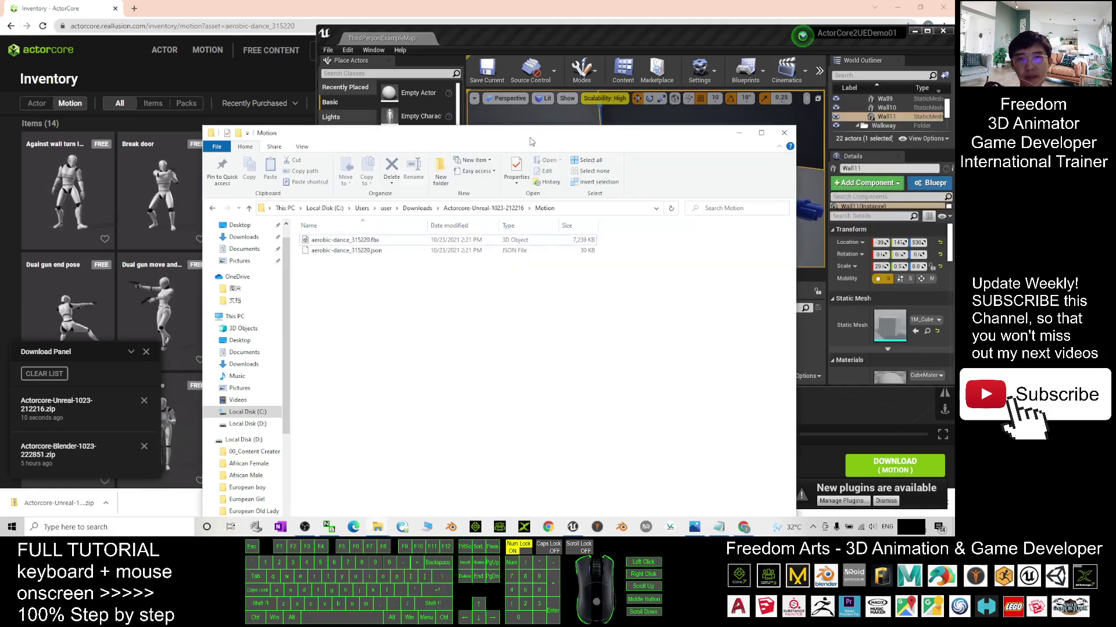
{"action": "left_click_drag", "start_coordinate": [529, 141], "coordinate": [853, 231]}
{"action": "left_click_drag", "start_coordinate": [668, 330], "coordinate": [458, 343]}
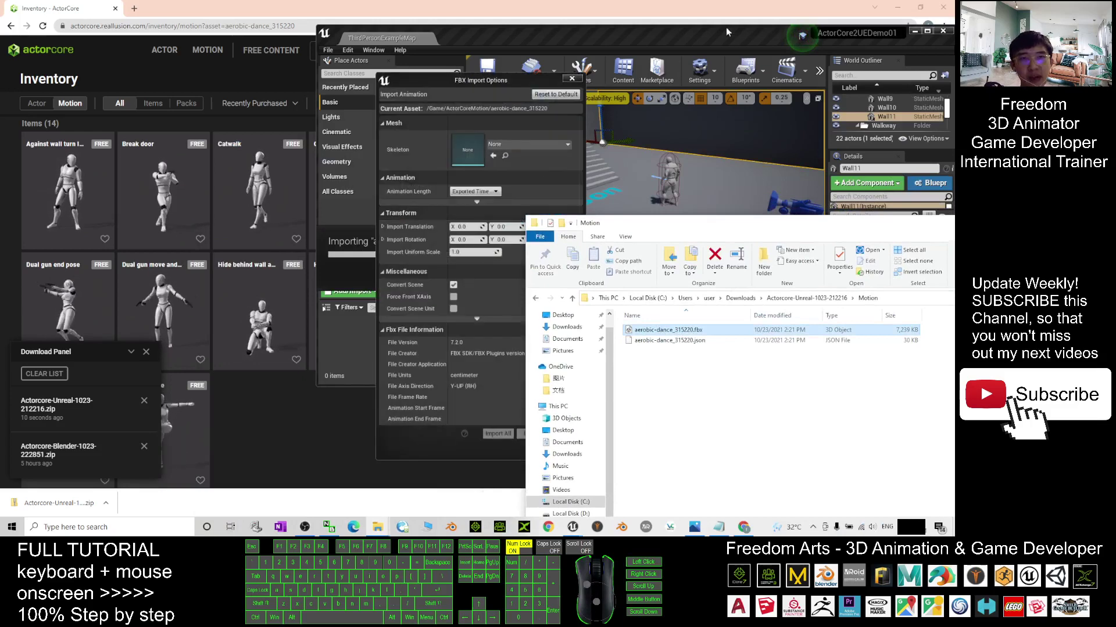
Import it with Skeleton UE4_Mannequin_Skeleton and Animation Length set to Animated Time
{"action": "left_click", "coordinate": [696, 36]}
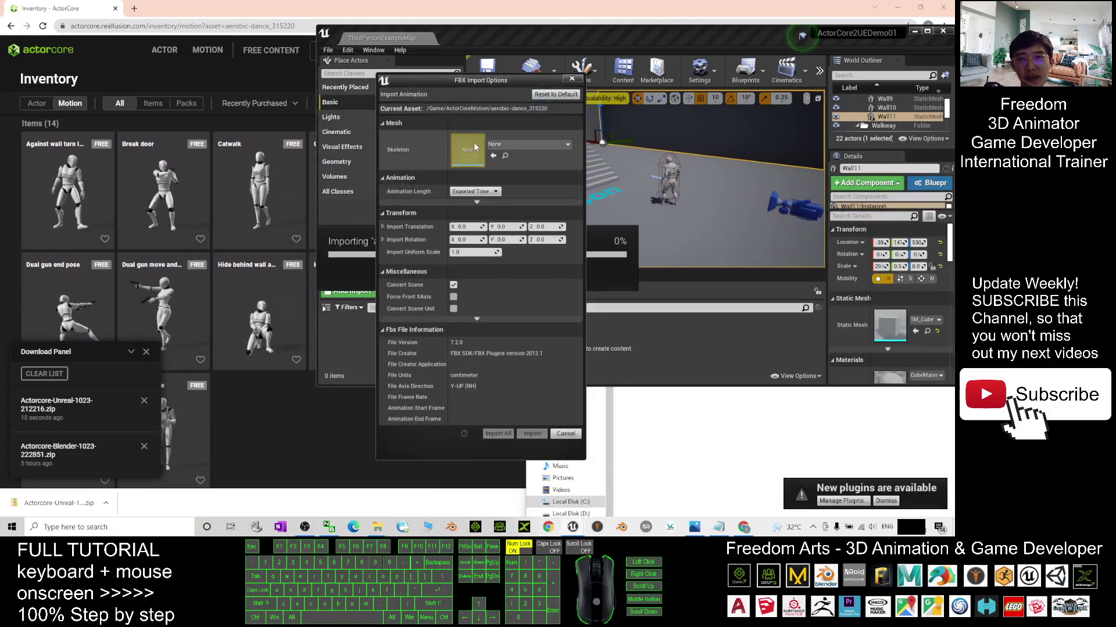
{"action": "left_click", "coordinate": [503, 146]}
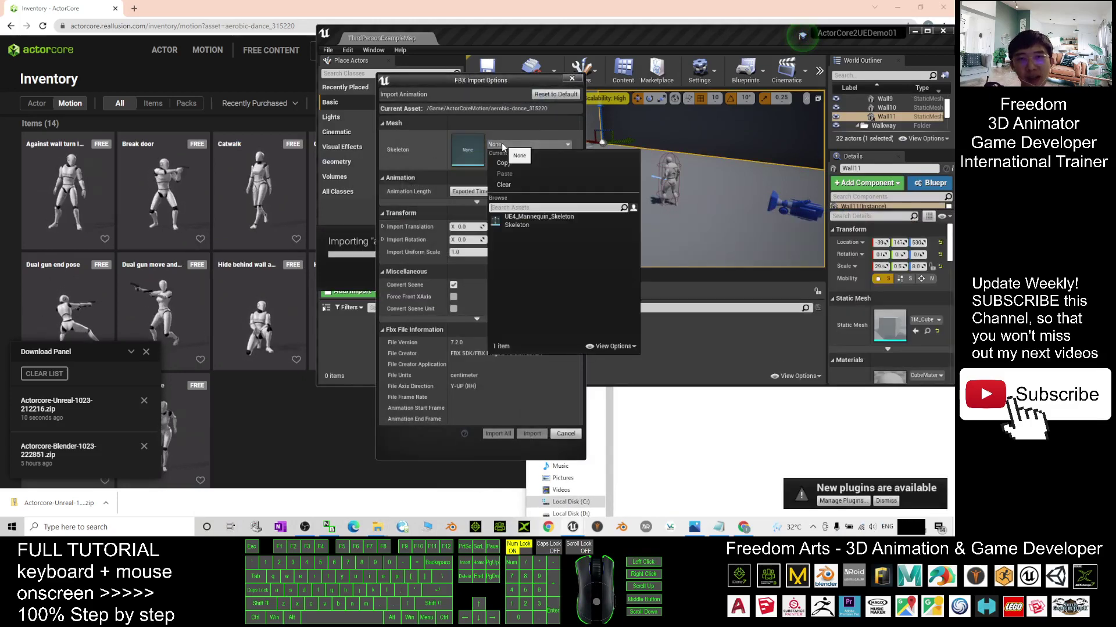
{"action": "left_click", "coordinate": [539, 219]}
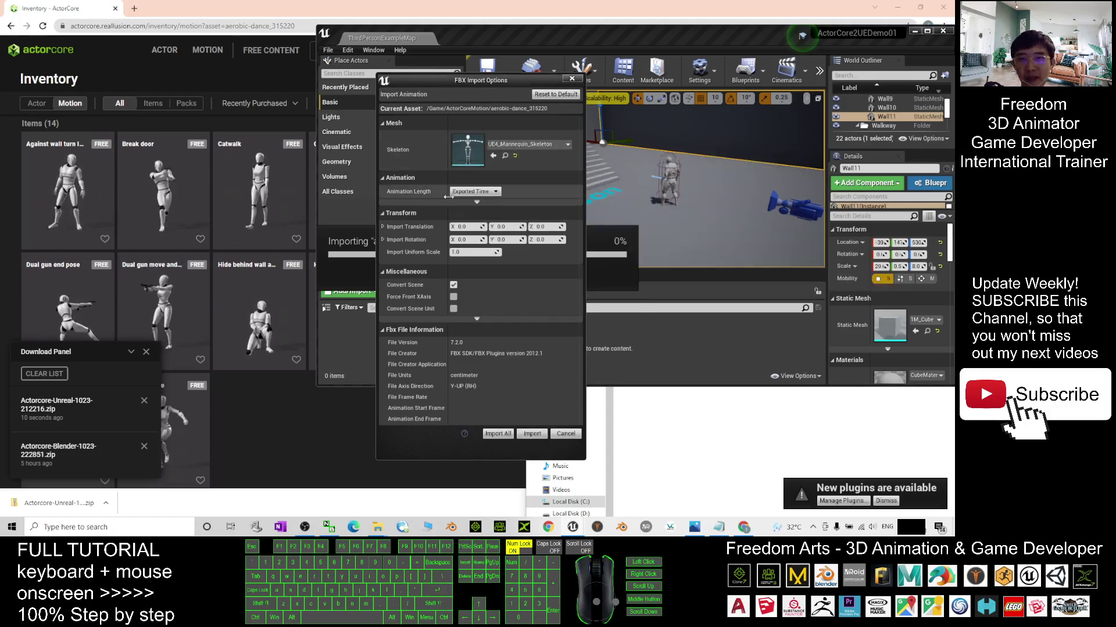
{"action": "left_click", "coordinate": [482, 192]}
{"action": "left_click", "coordinate": [469, 207]}
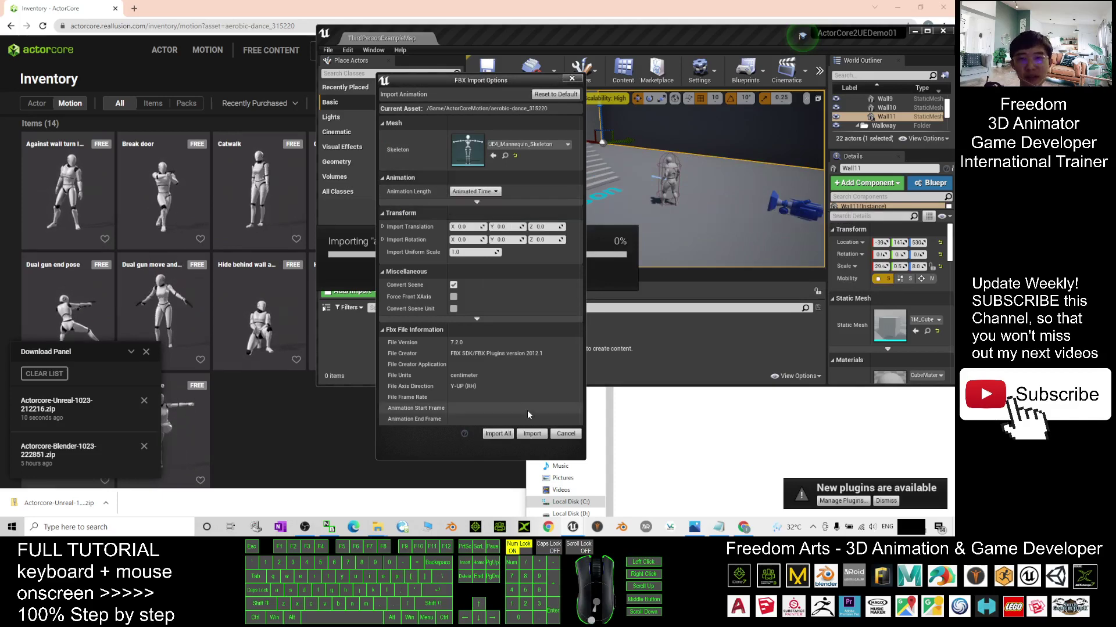
{"action": "left_click", "coordinate": [506, 436]}
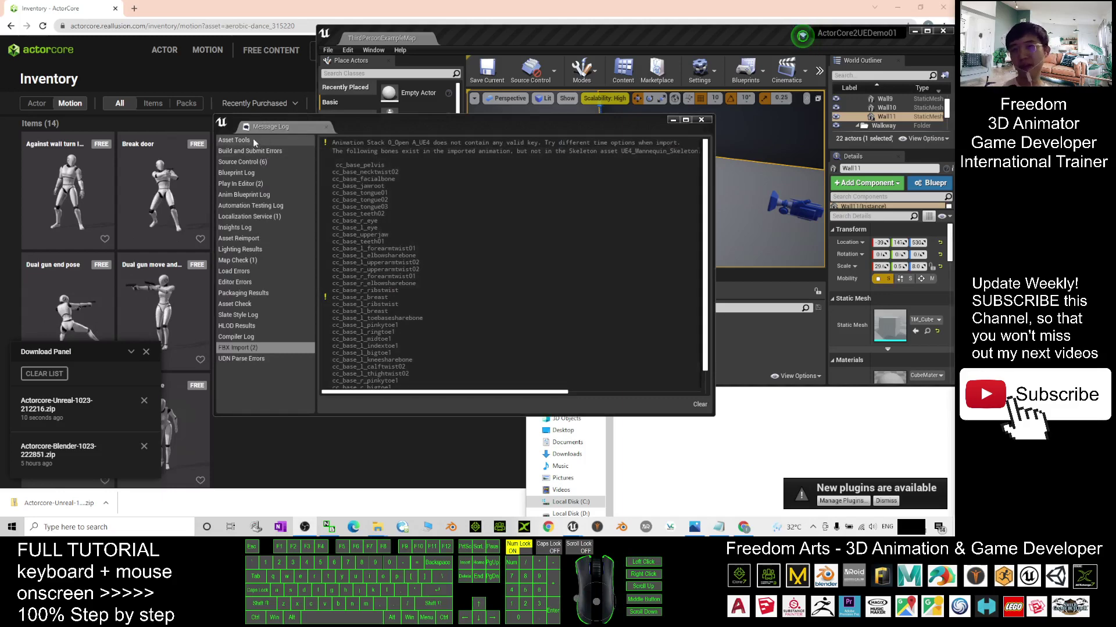
Close the Message Log, maximize the editor, and preview aerobic-dance_315220 playing on the Mannequin
{"action": "left_click", "coordinate": [702, 119]}
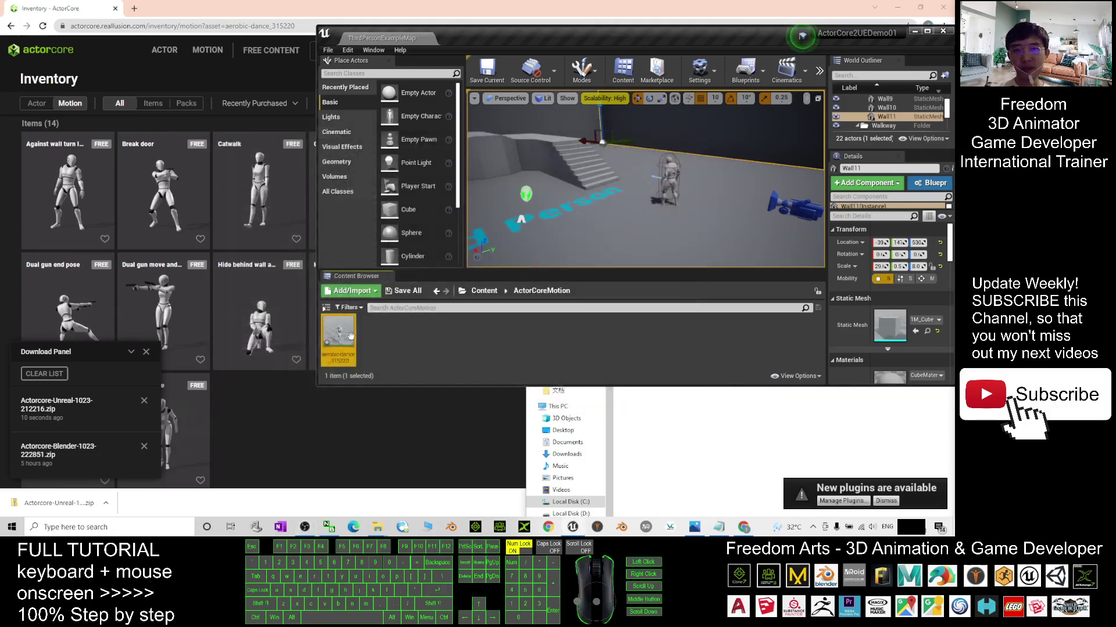
{"action": "double_click", "coordinate": [655, 38]}
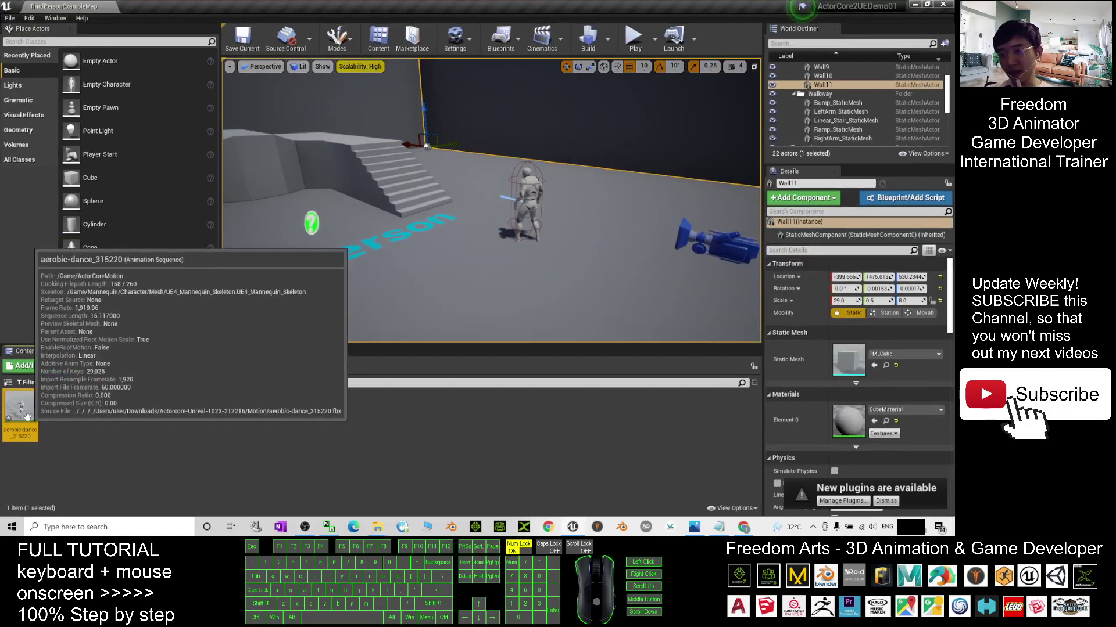
{"action": "mouse_move", "coordinate": [27, 411]}
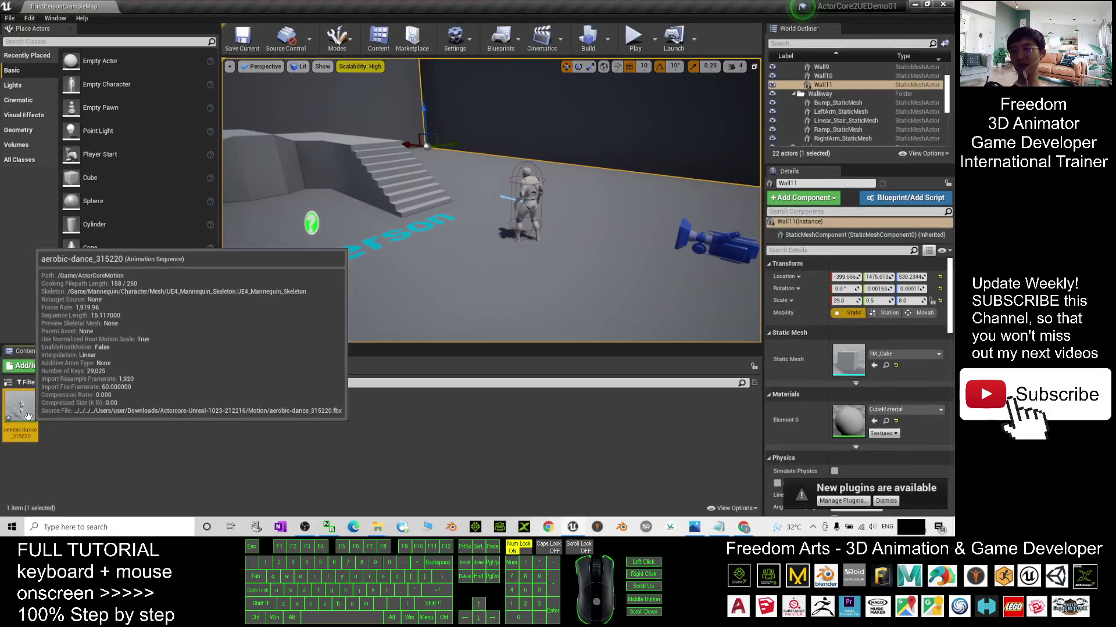
{"action": "double_click", "coordinate": [21, 407]}
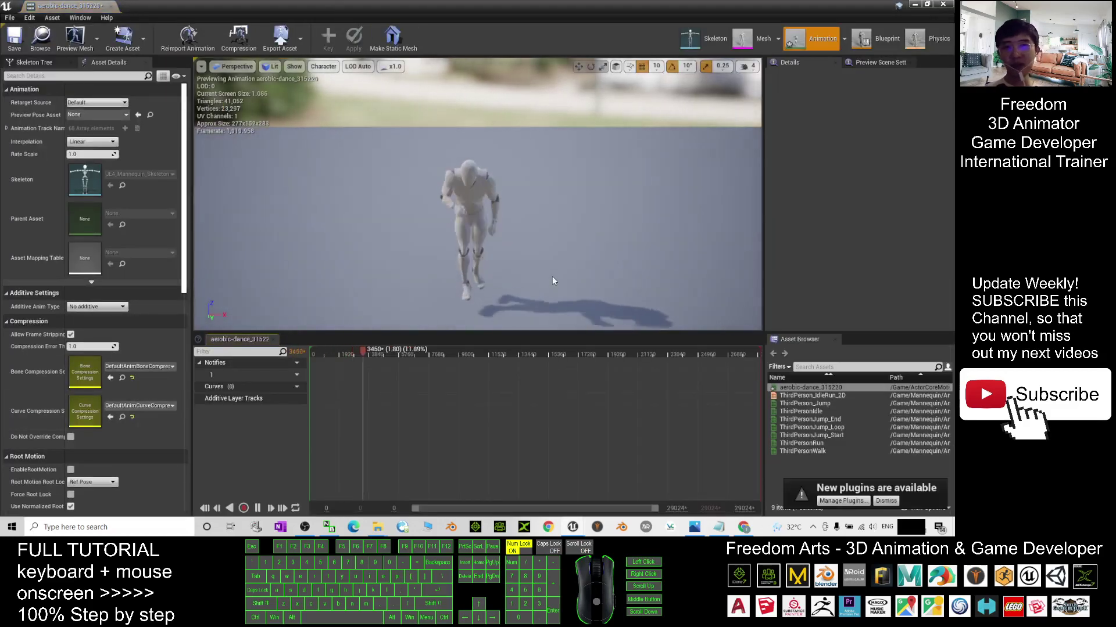
{"action": "middle_click_drag", "start_coordinate": [538, 263], "coordinate": [539, 247]}
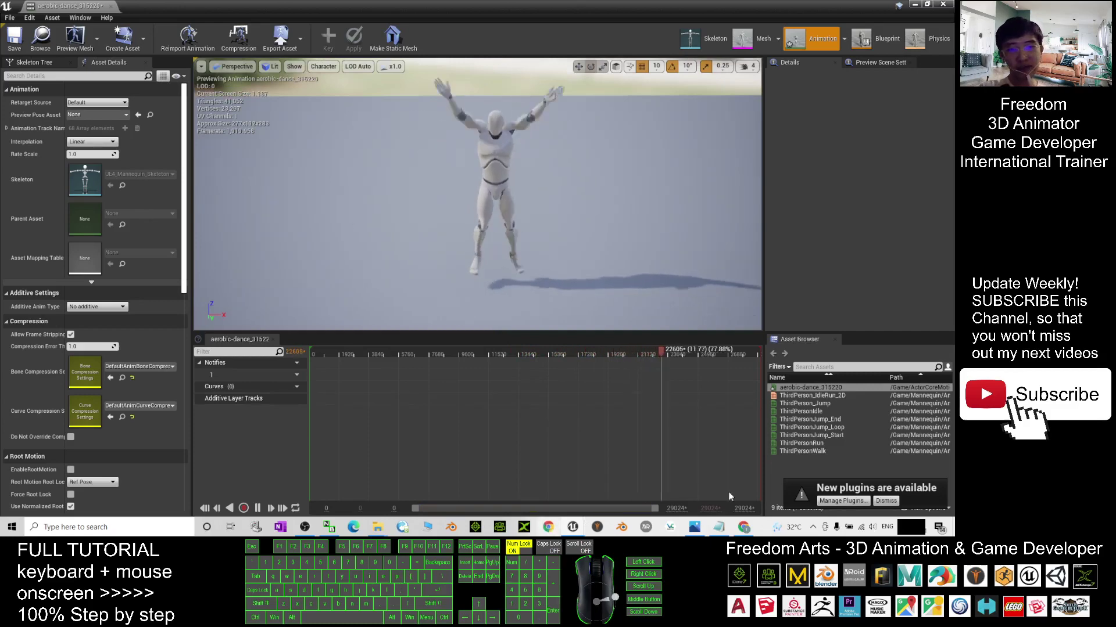
Compare against the Aerobic Dance preview on the ActorCore page, then minimize Chrome back to Unreal
{"action": "left_click", "coordinate": [743, 527]}
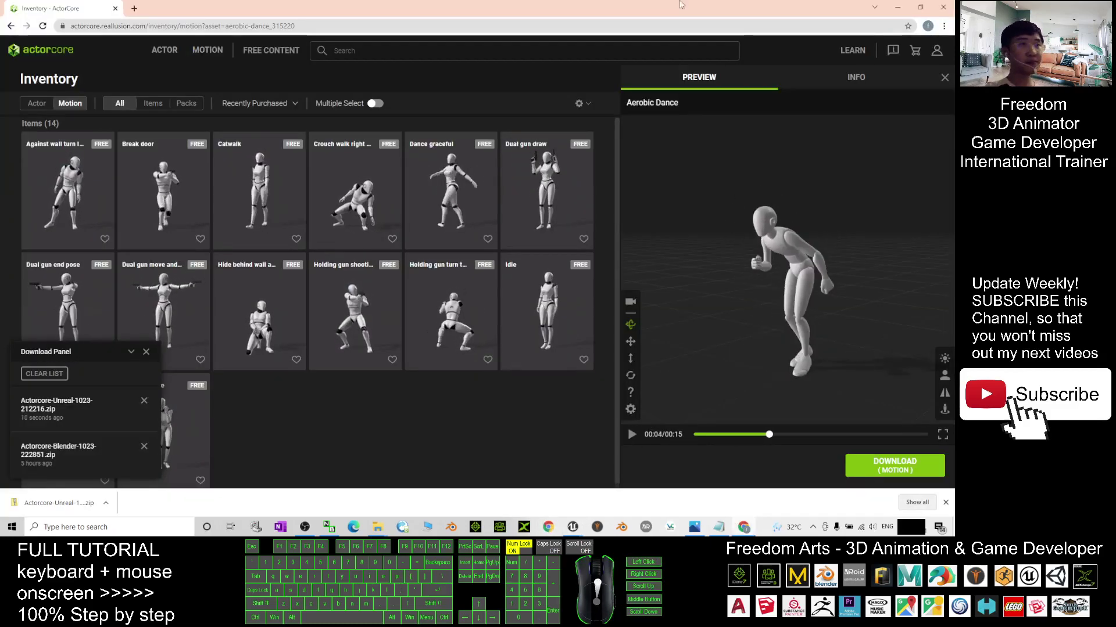
{"action": "left_click", "coordinate": [897, 8]}
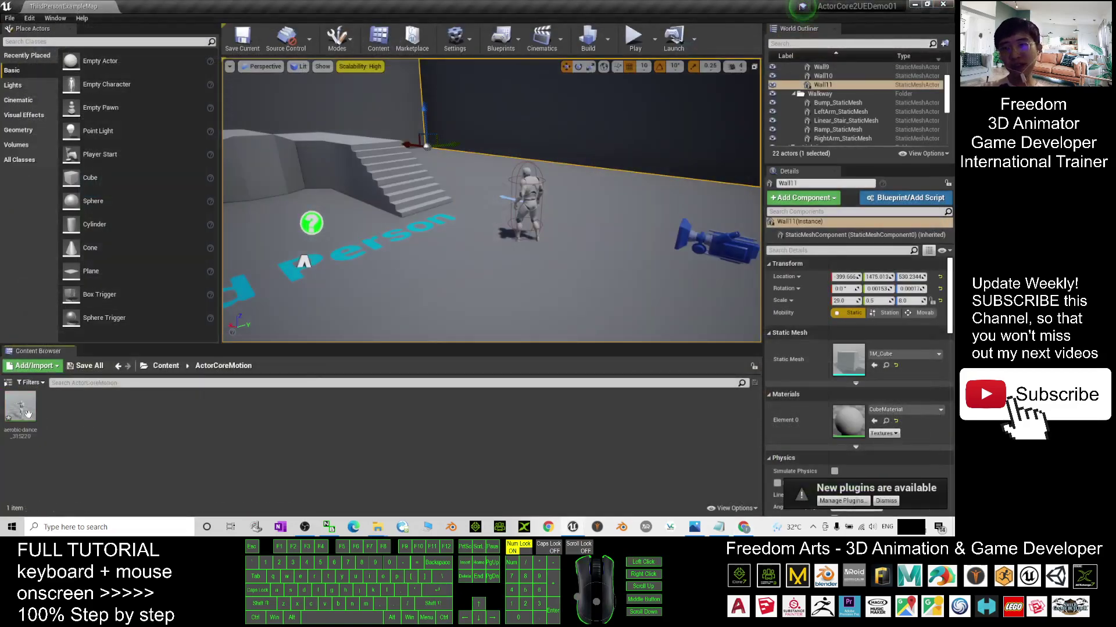
{"action": "mouse_move", "coordinate": [18, 414]}
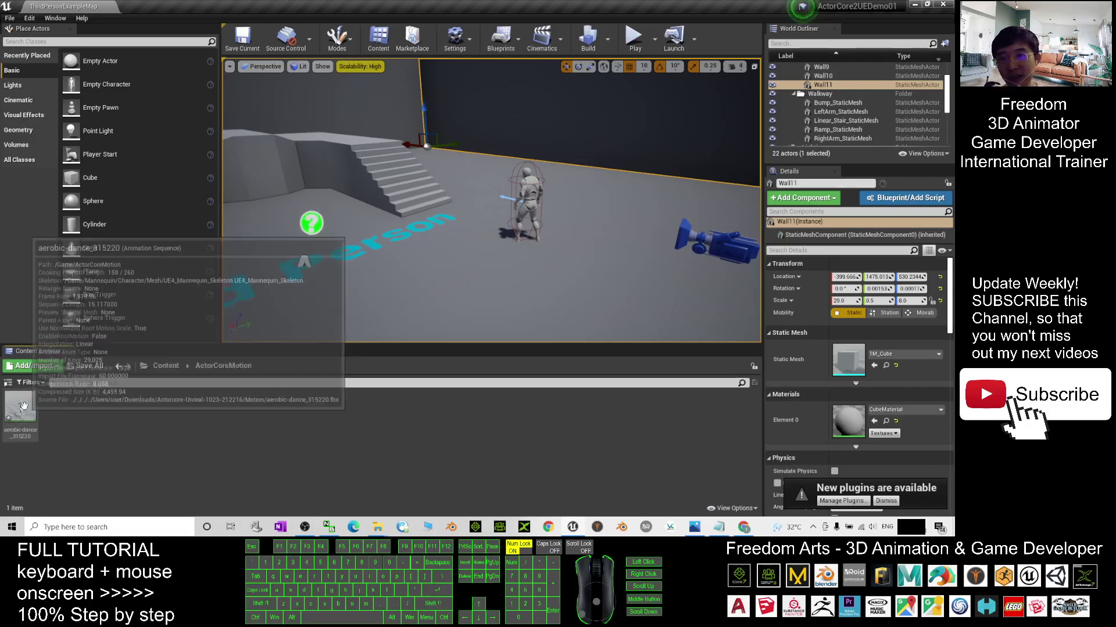
Review the aerobic-dance_315220 asset's Retarget Anim Assets options and close the menu without applying any
{"action": "right_click", "coordinate": [25, 407]}
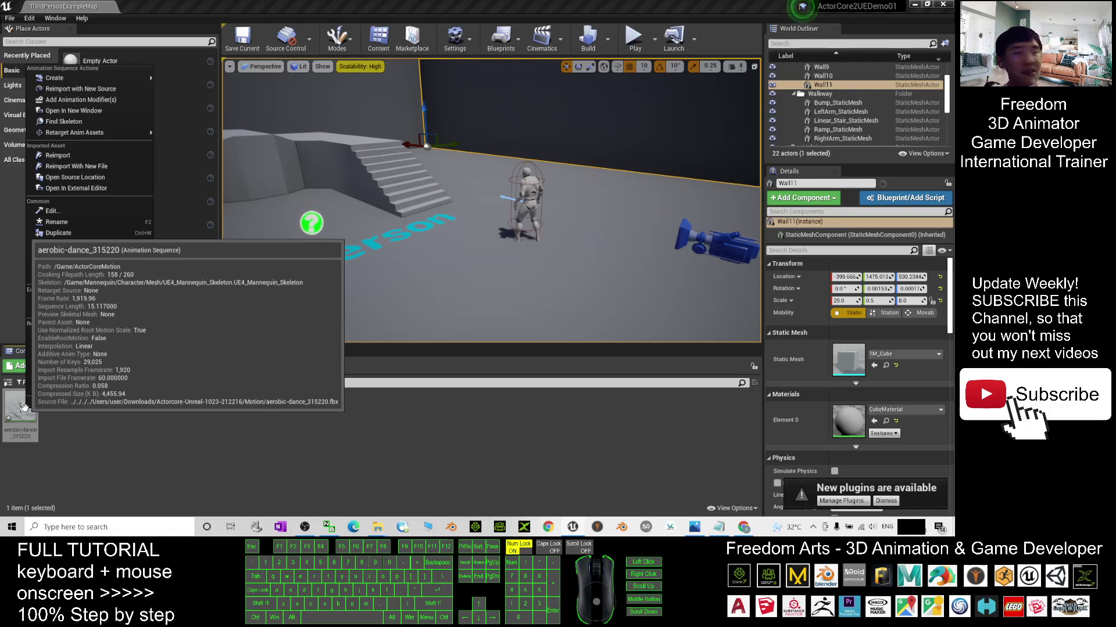
{"action": "mouse_move", "coordinate": [109, 135]}
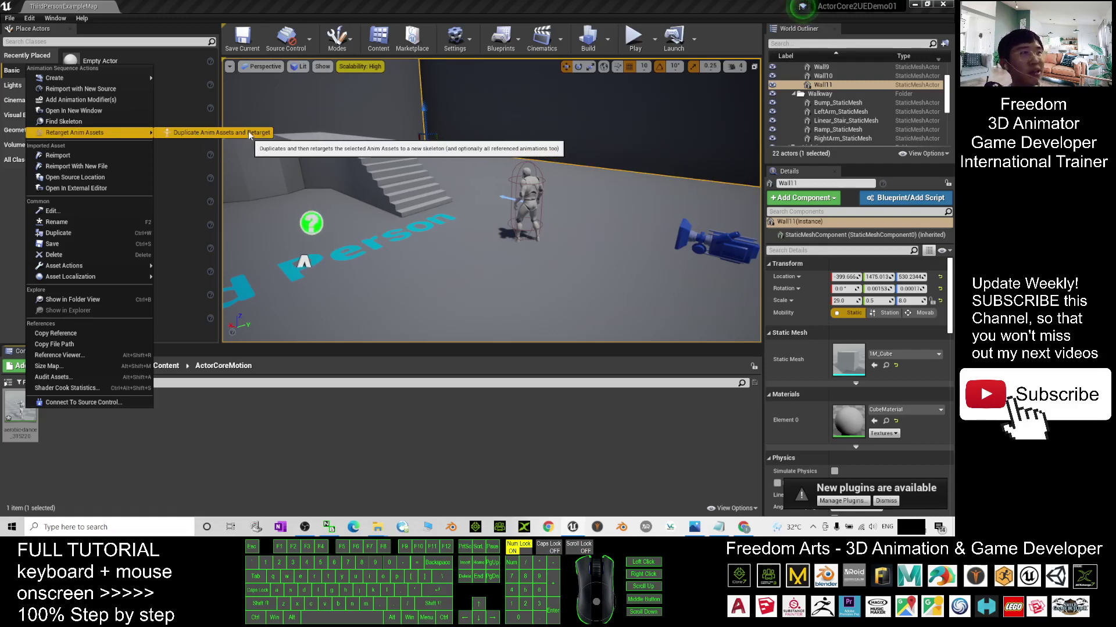
{"action": "left_click", "coordinate": [257, 413]}
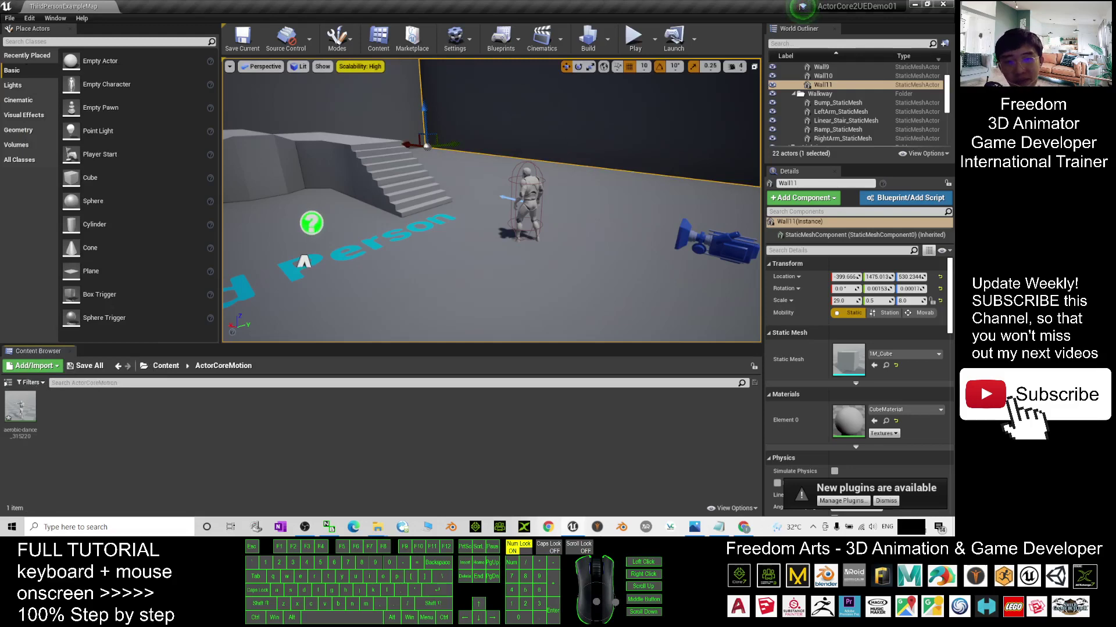
{"action": "left_click", "coordinate": [718, 526]}
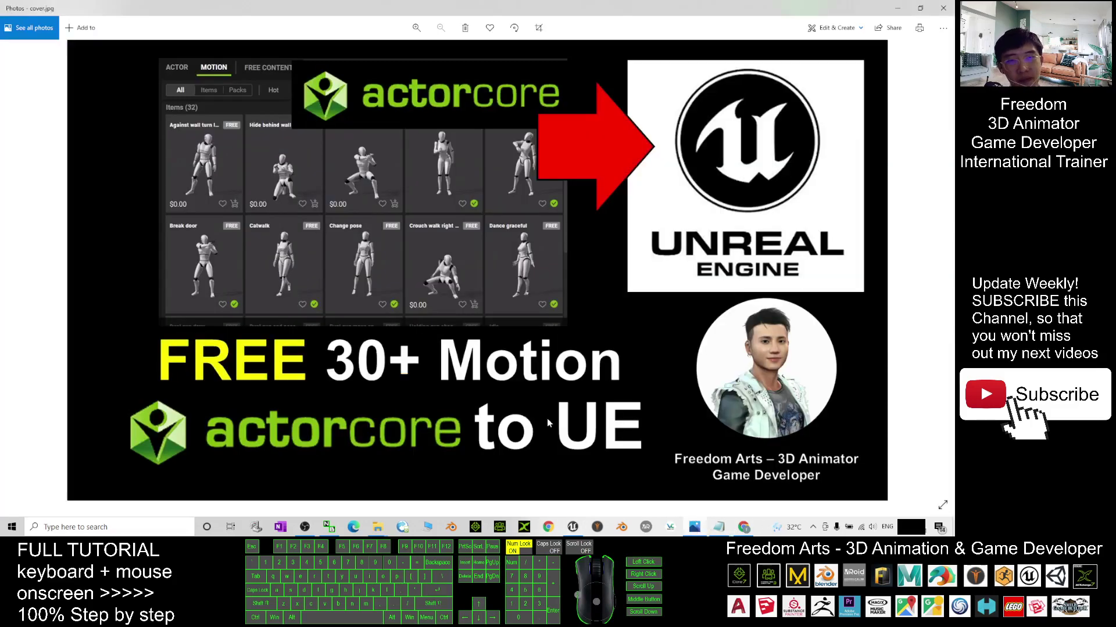